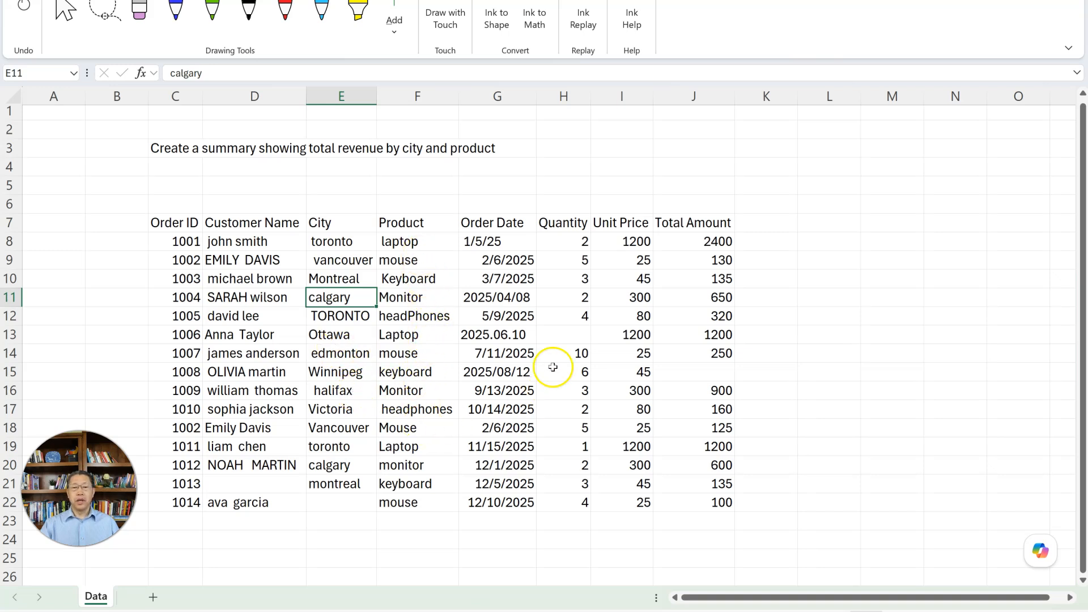
- Examine the order table for inconsistent date formats, missing quantity and total values, incorrect totals, and the duplicate order in rows 9 and 18
left_click(520, 240)
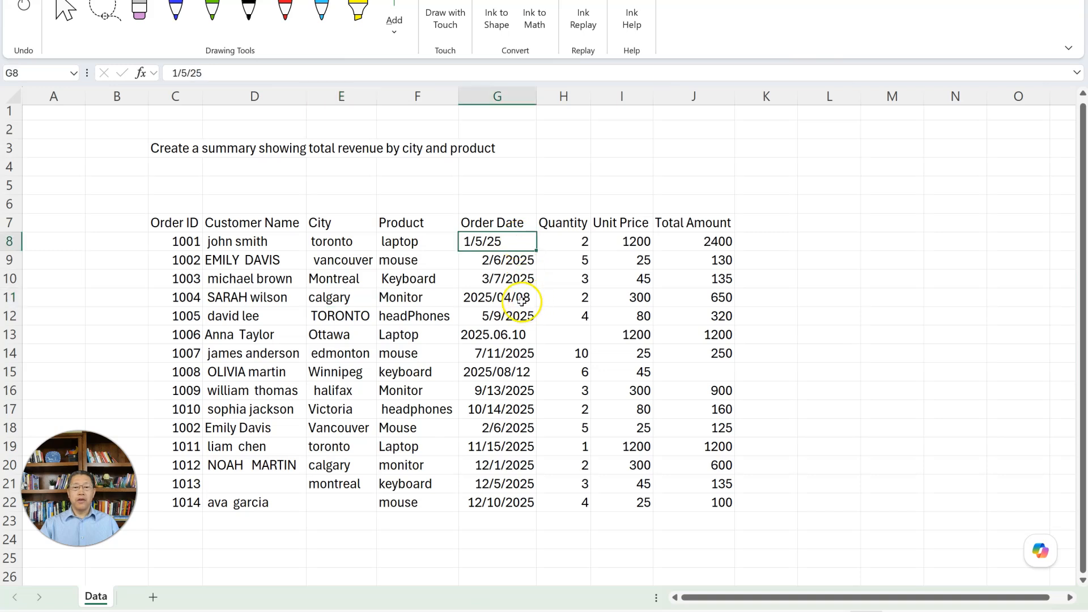
left_click(519, 296)
left_click(521, 337)
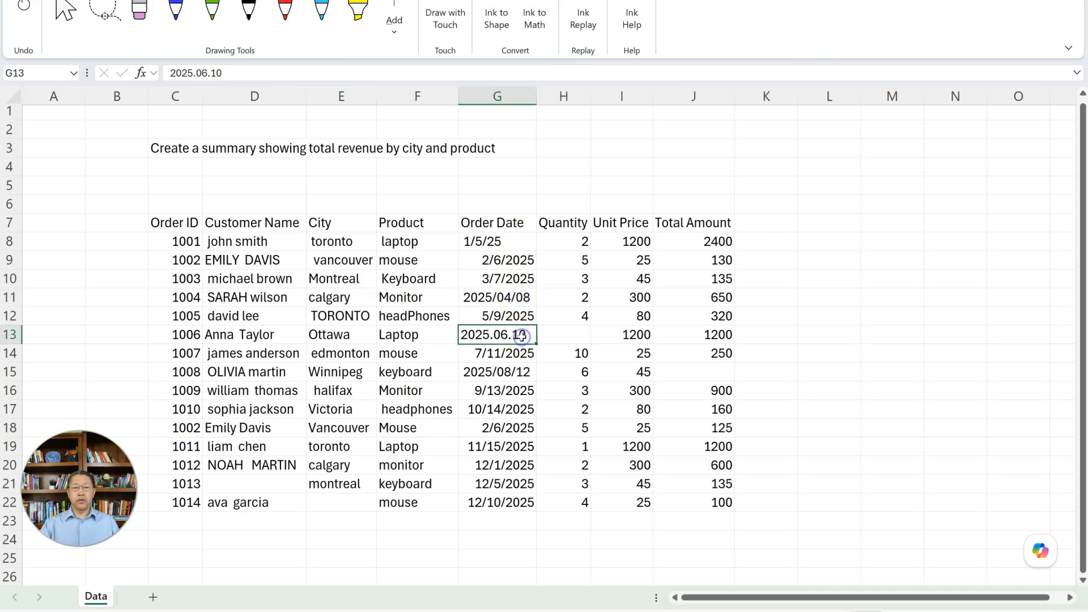
left_click(516, 371)
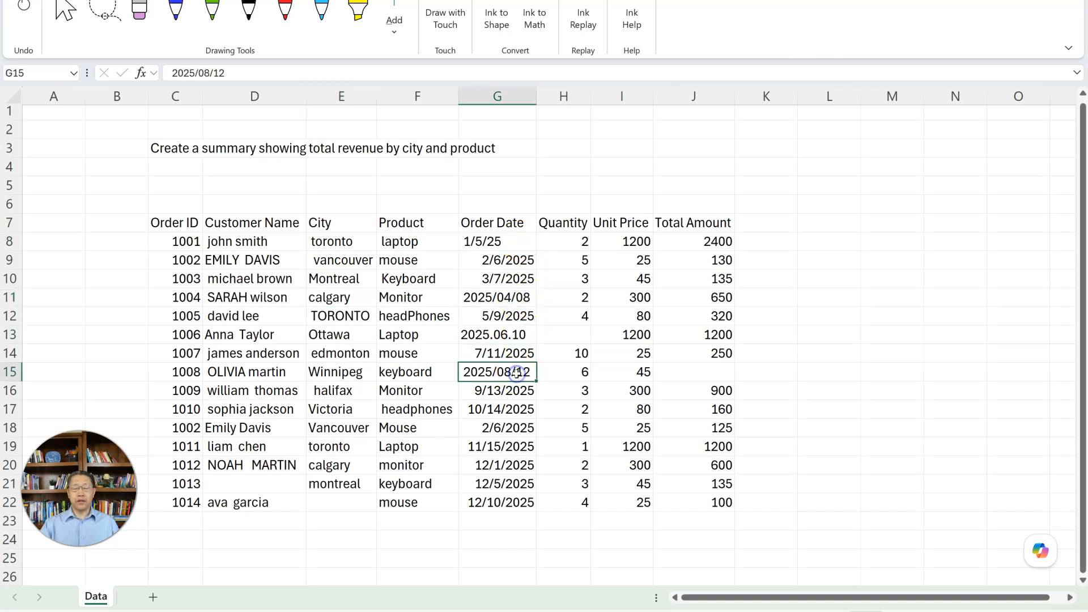
left_click(570, 336)
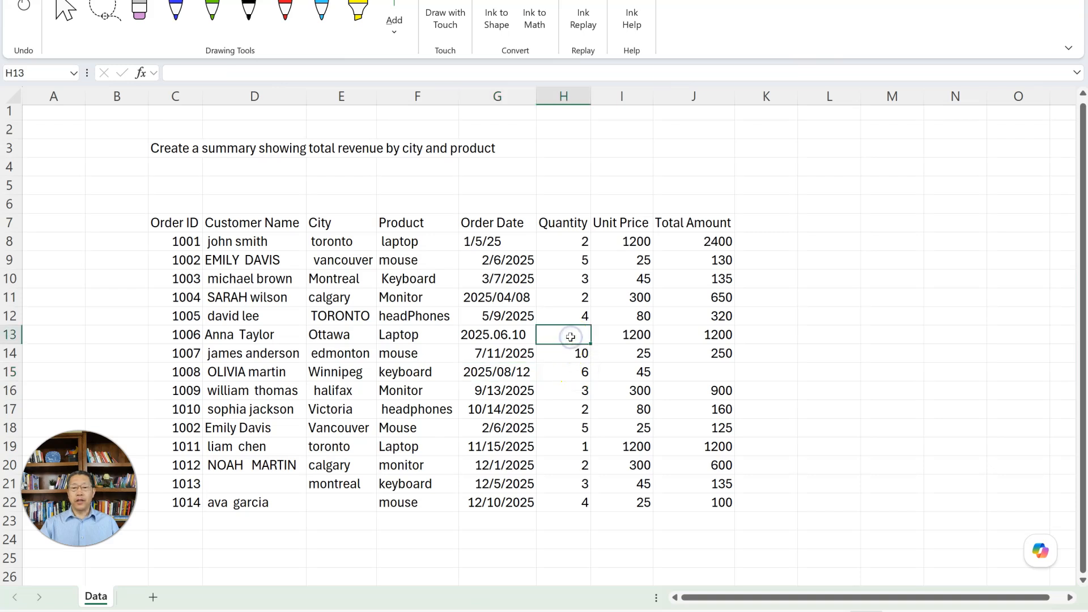
left_click(704, 373)
left_click(686, 262)
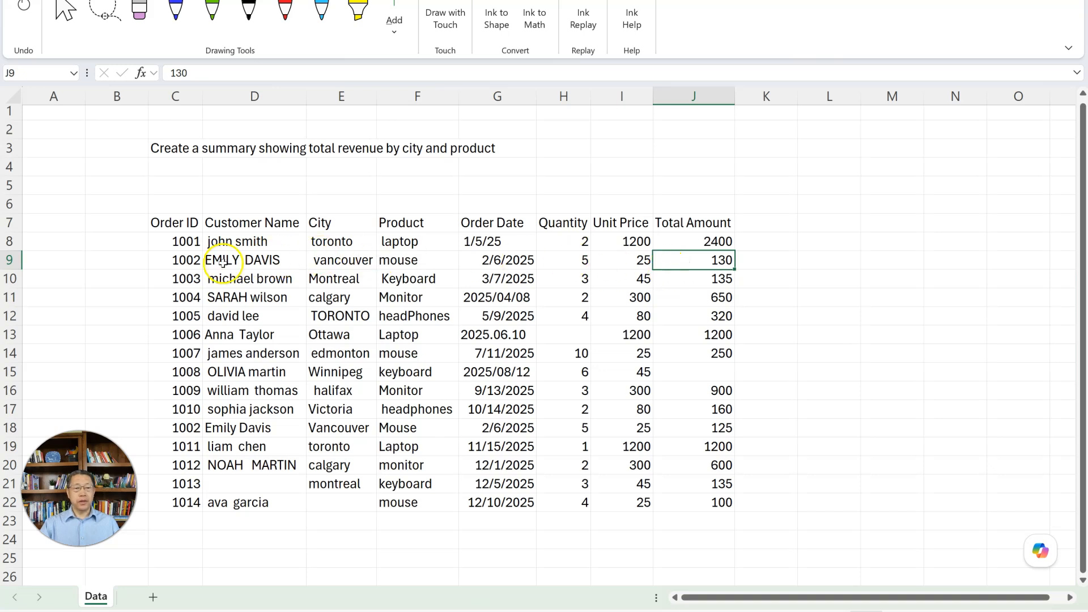
left_click_drag(173, 260, 670, 260)
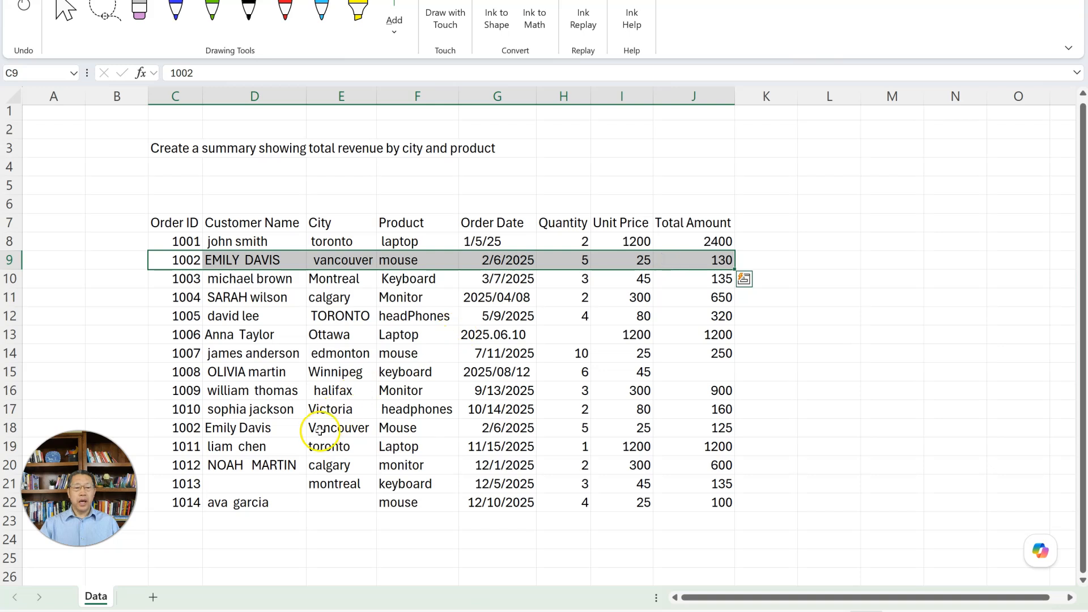
left_click_drag(190, 429, 697, 428)
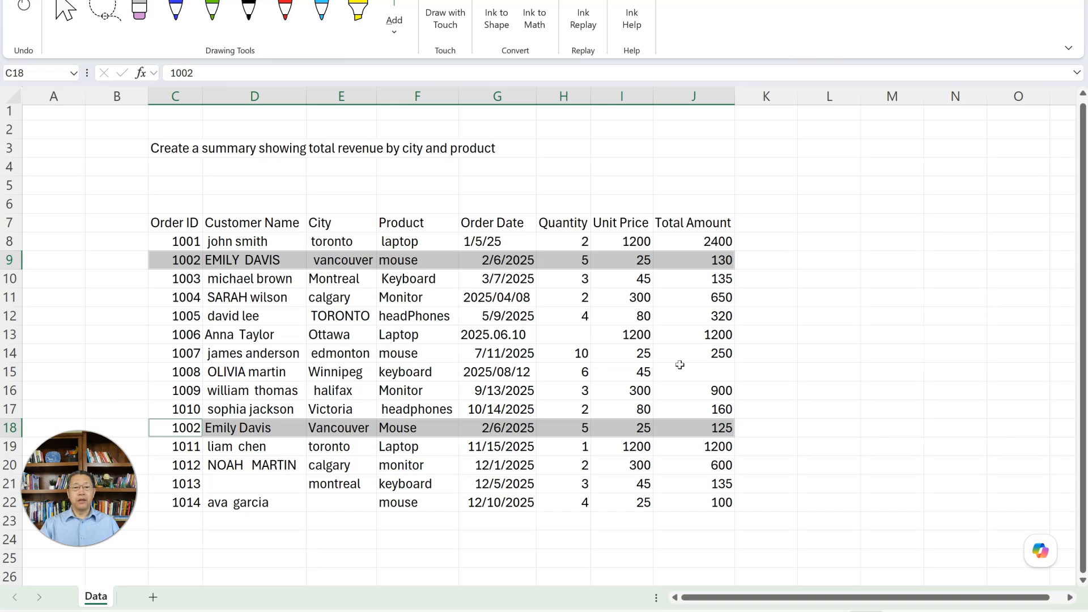
left_click(682, 341)
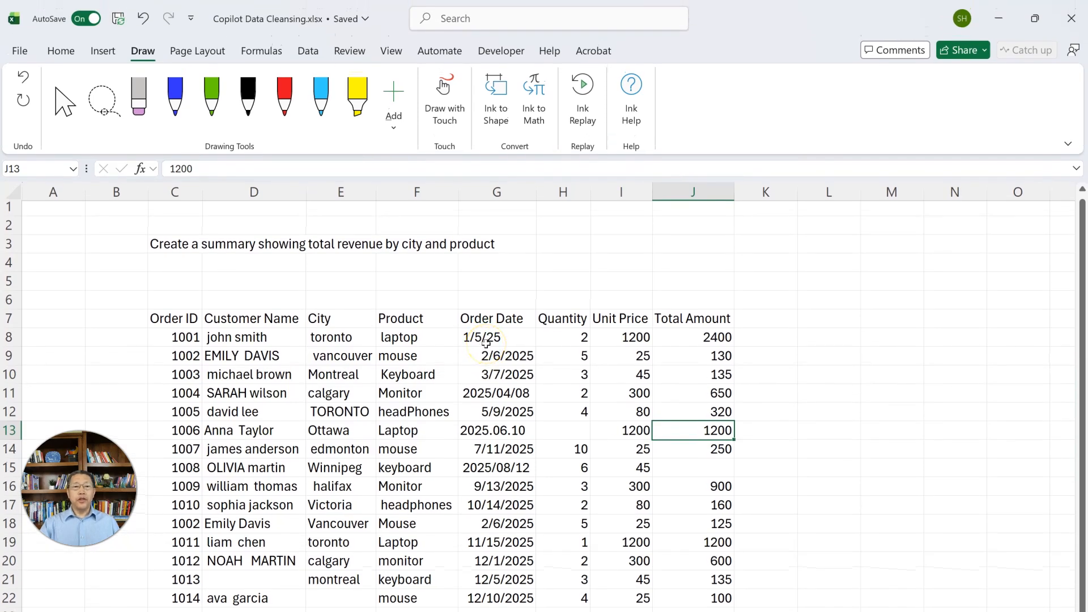
- Dock the floating Copilot button at the edge of the worksheet
left_click(52, 57)
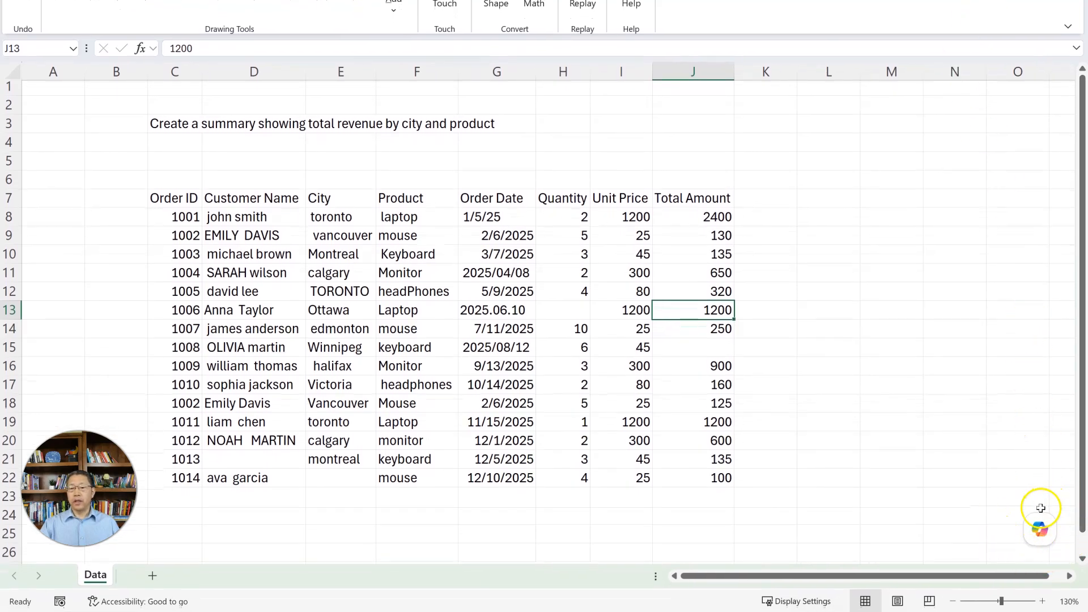
mouse_move(1040, 534)
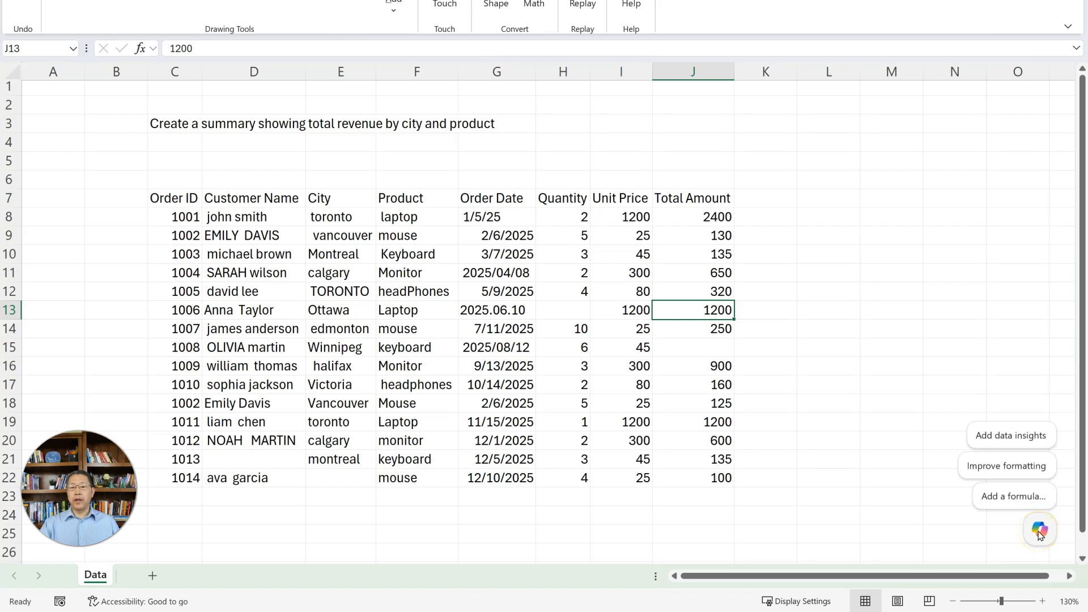
right_click(1041, 536)
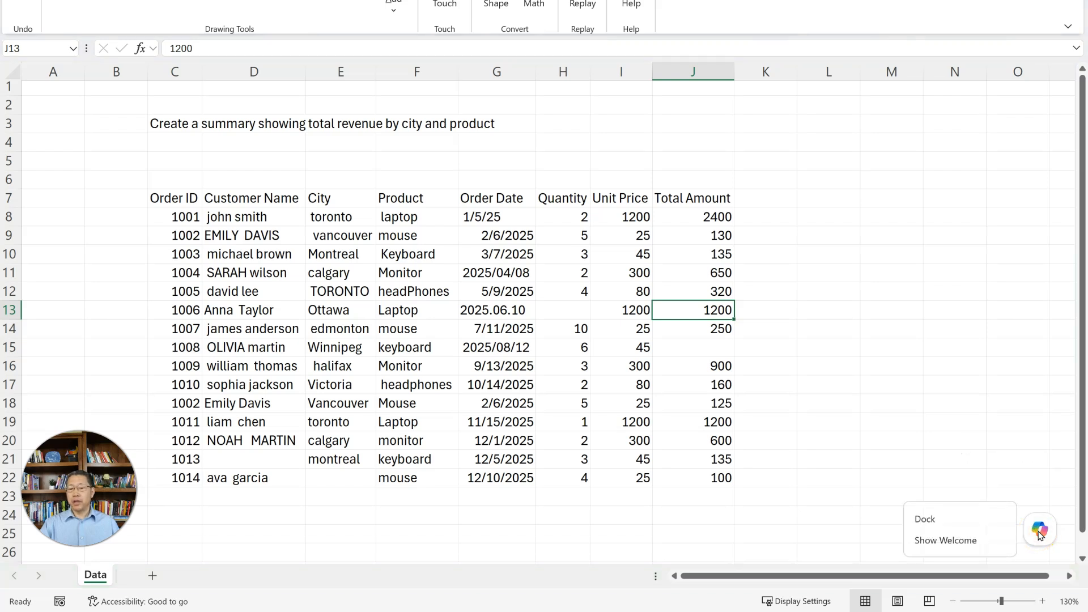
left_click(973, 518)
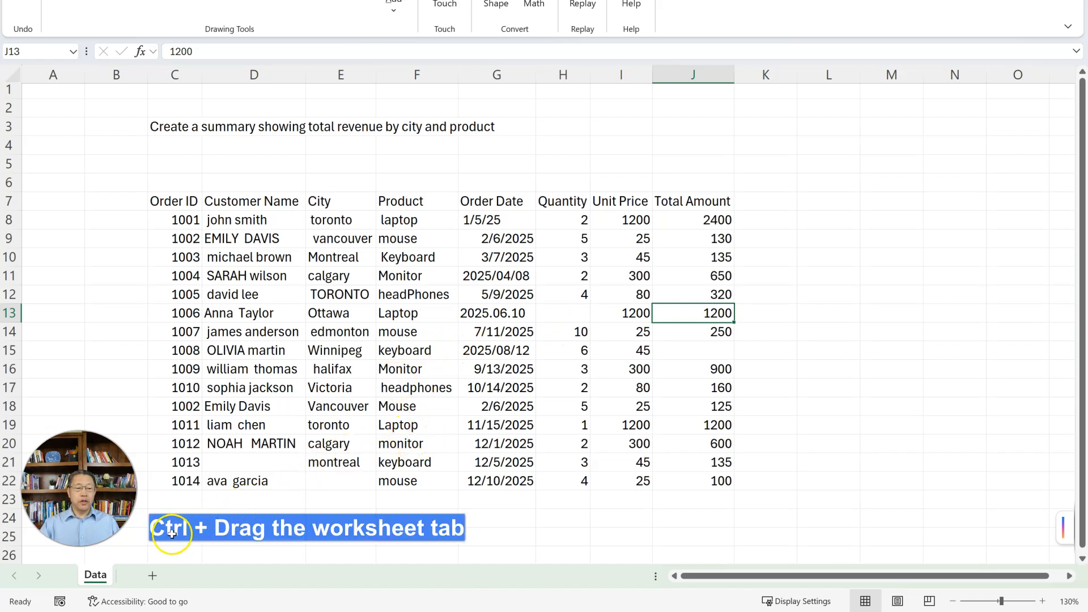
- Duplicate the Data worksheet and open Copilot on the copy, ready to describe an edit
left_click_drag(99, 581, 137, 579)
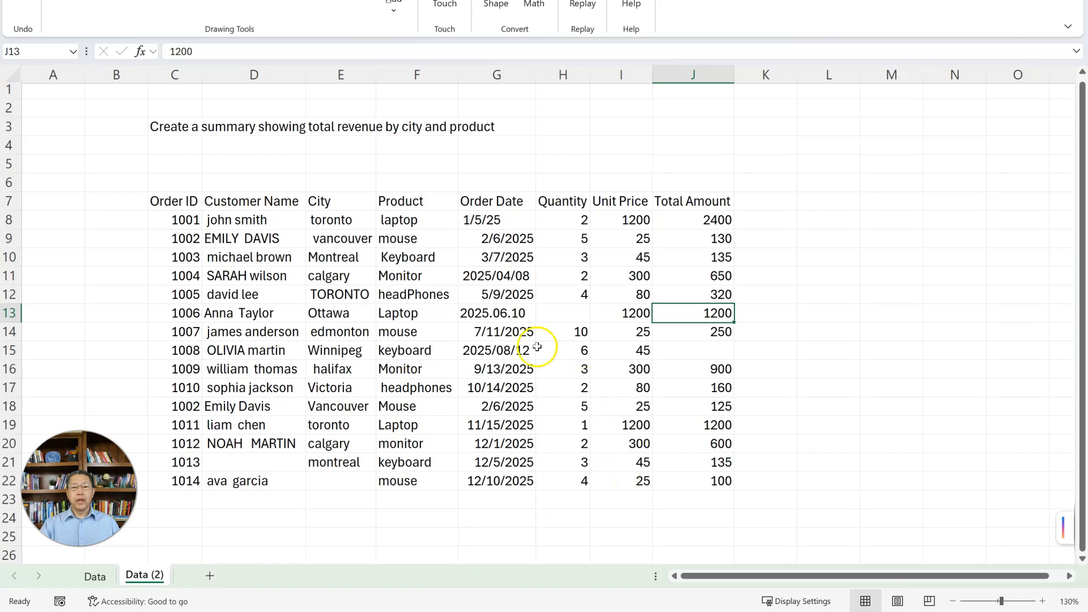
left_click(1063, 530)
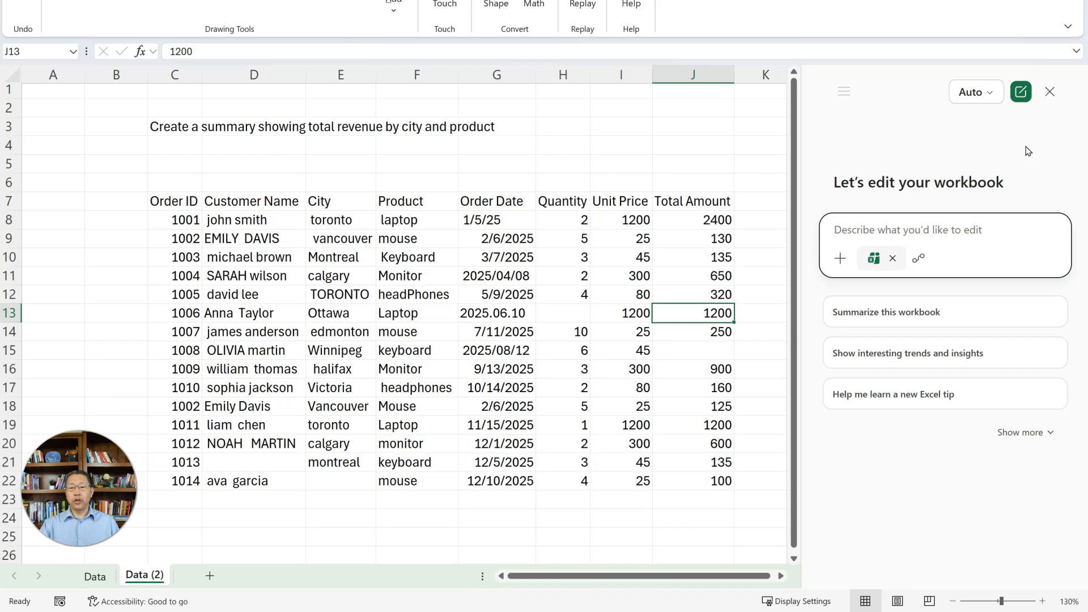
left_click(943, 182)
left_click(932, 229)
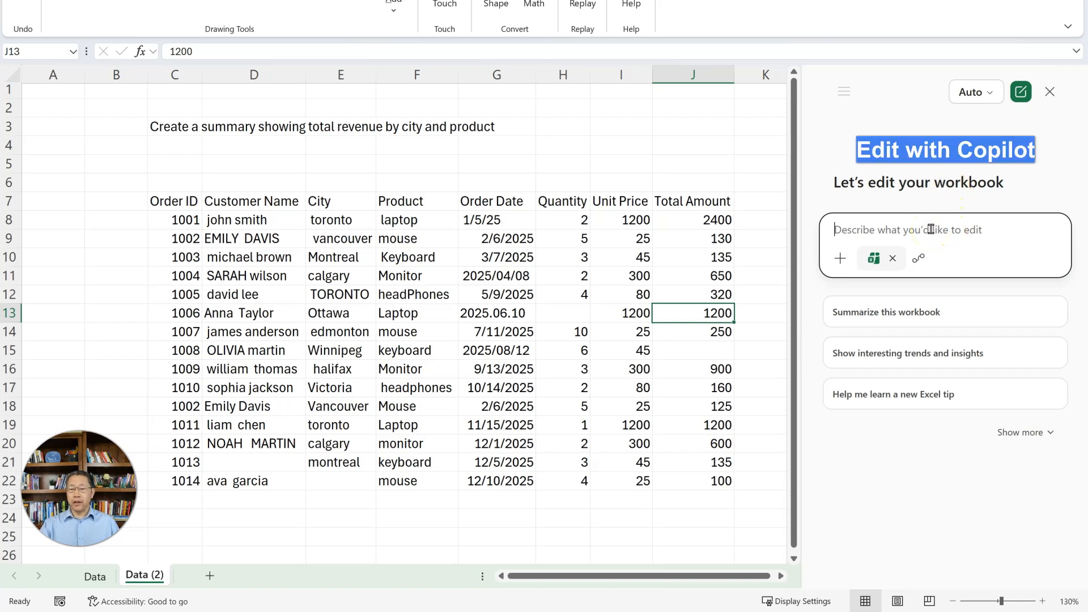
left_click(960, 243)
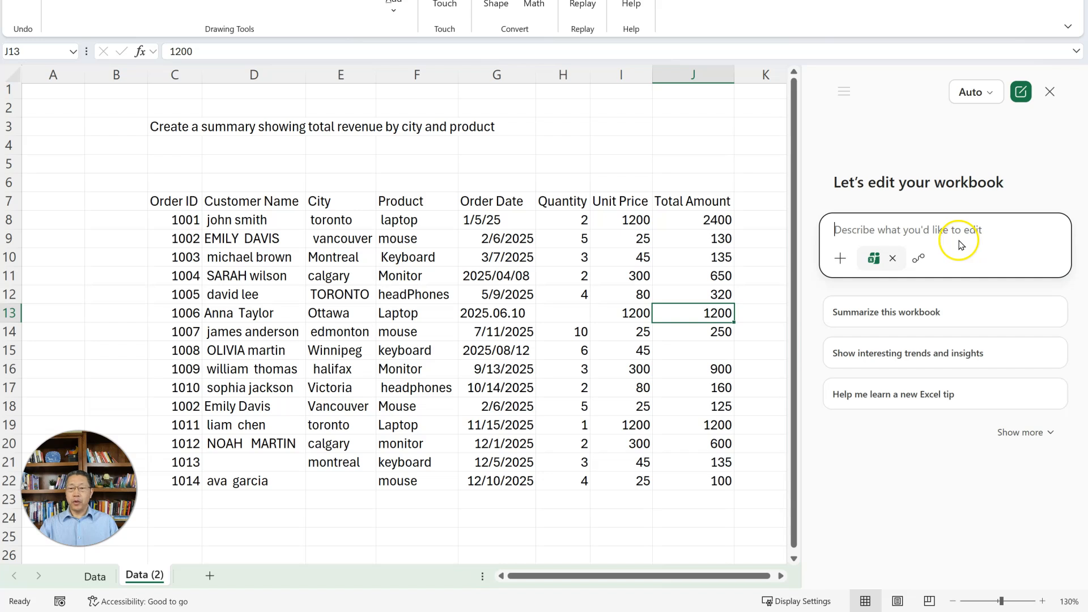
- Stop editing with Copilot to see the plain chat mode and re-enable Edit with Copilot
left_click(894, 260)
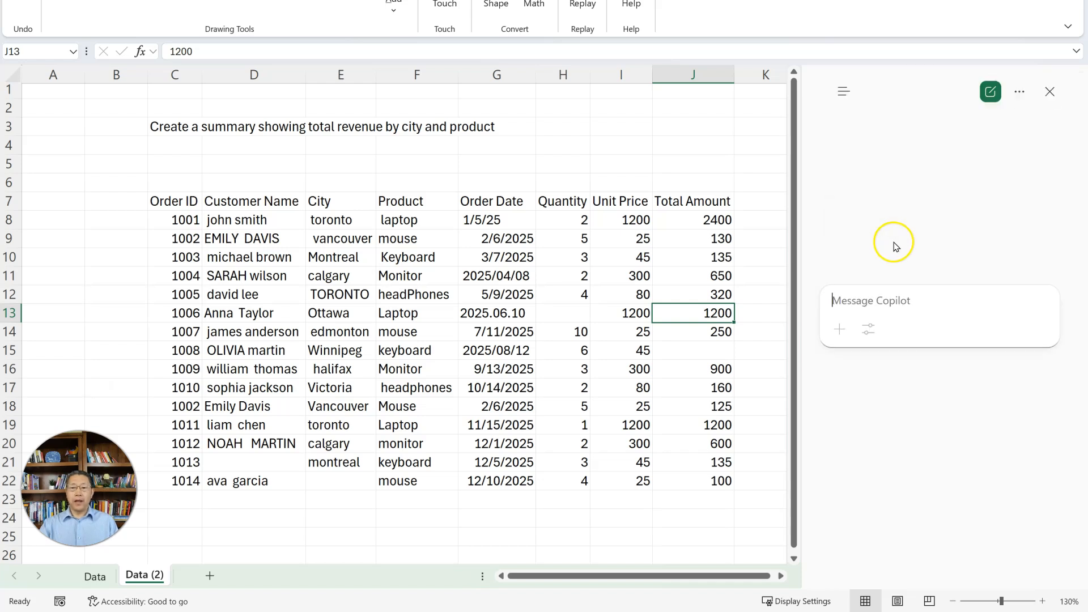
left_click(899, 296)
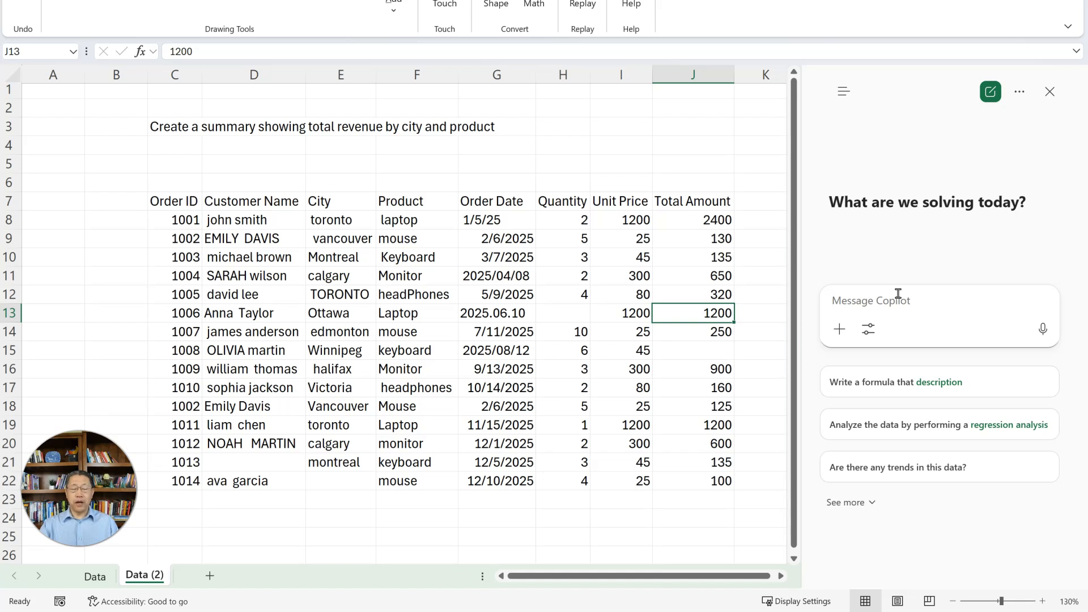
left_click(900, 292)
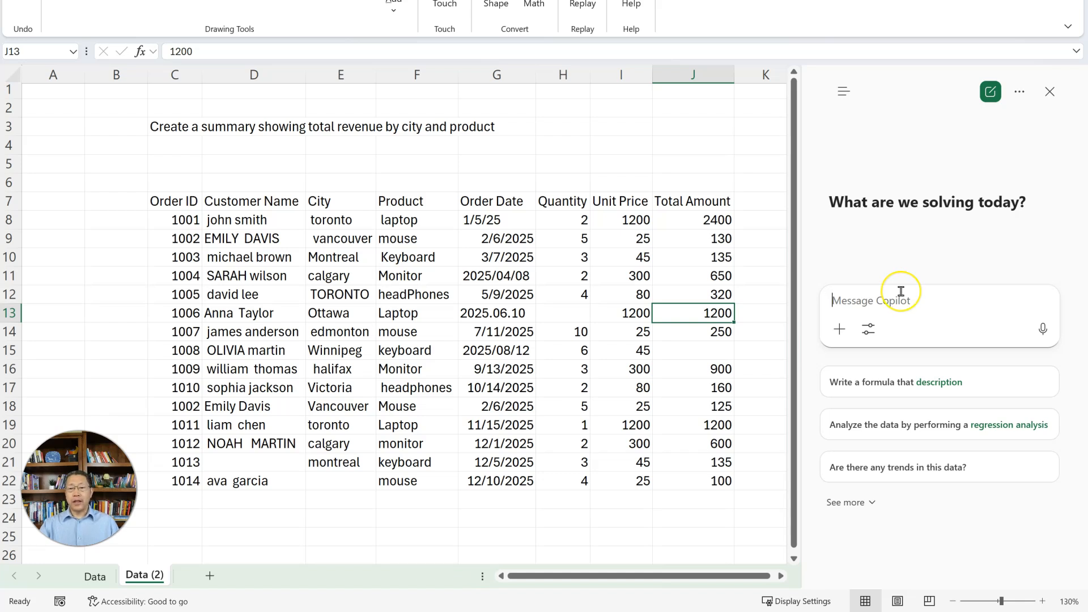
left_click(872, 329)
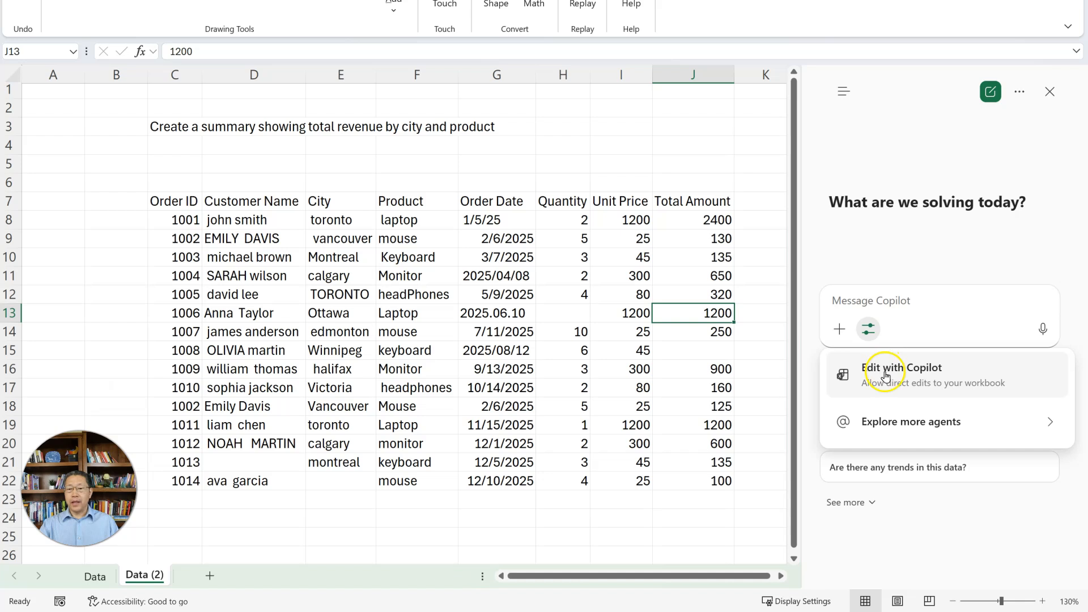
left_click(949, 373)
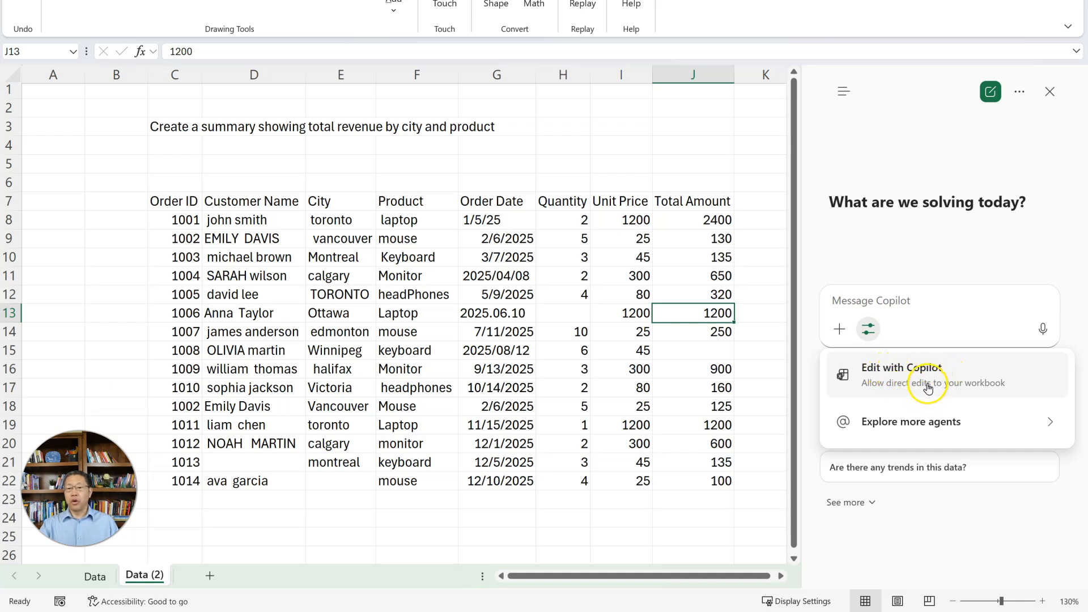
left_click(911, 379)
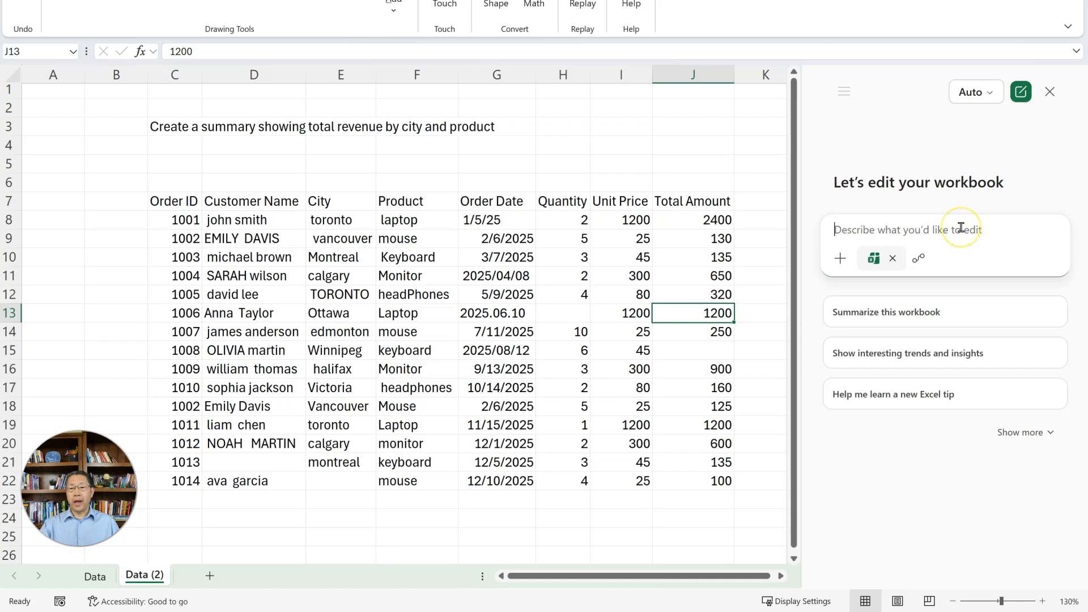
- Send Copilot the request "Please cleanse the data in this worksheet."
type("Please cleans")
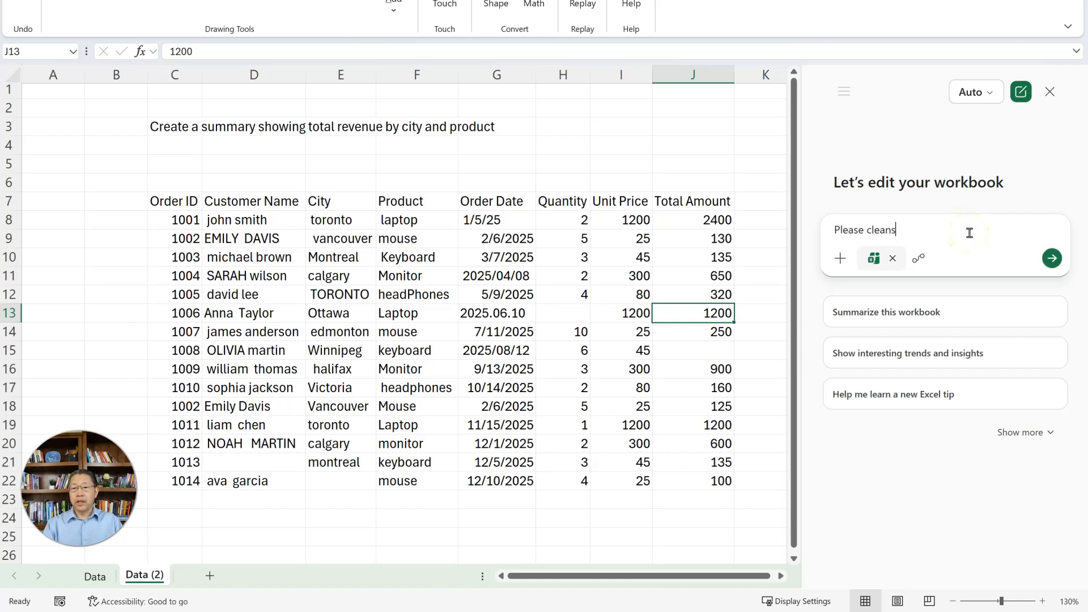
type("e the data in this worksh")
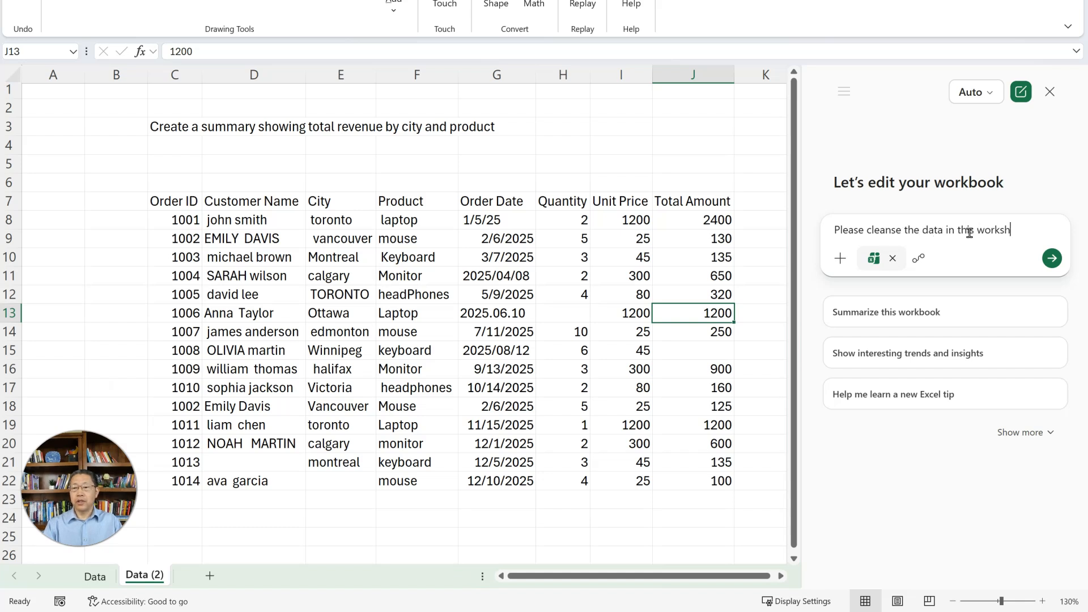
type("eet.")
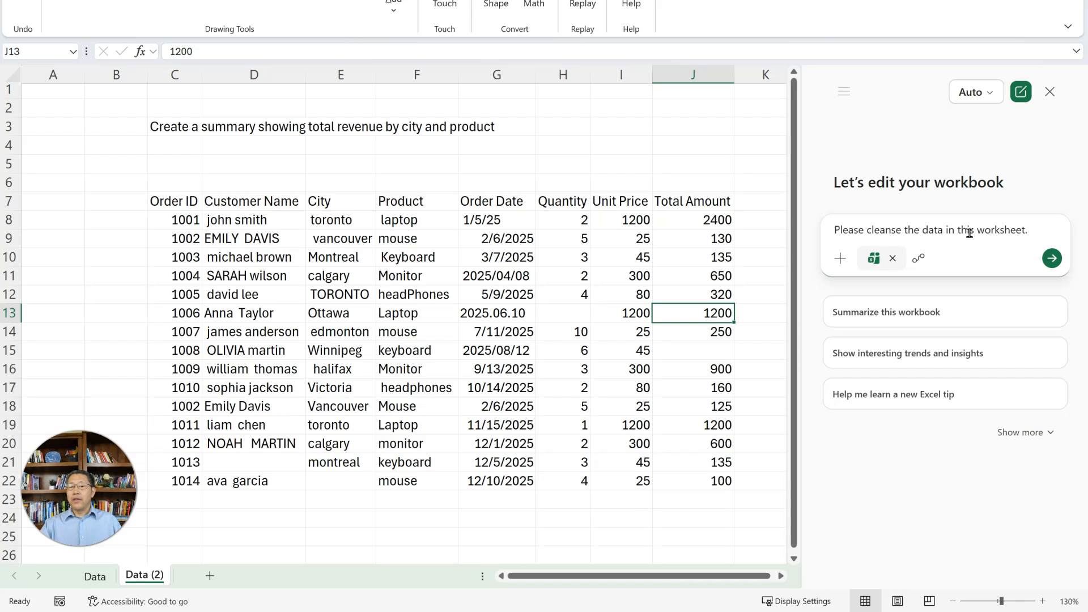
left_click(1052, 259)
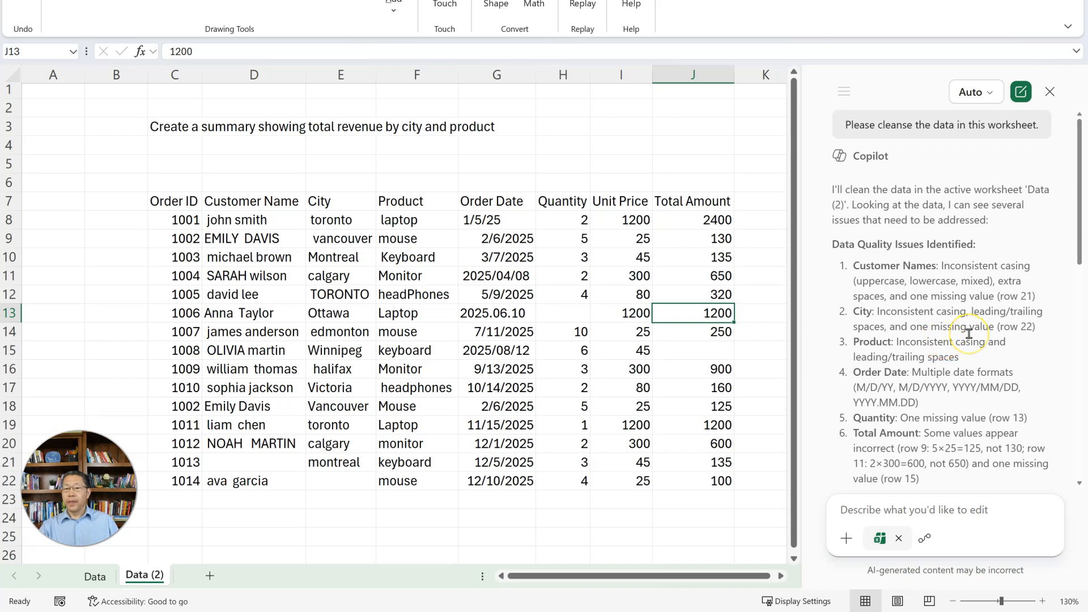
- Review Copilot's list of data quality issues and its clarifying questions on missing values, duplicates, totals and text casing
scroll(969, 334, "down", 3)
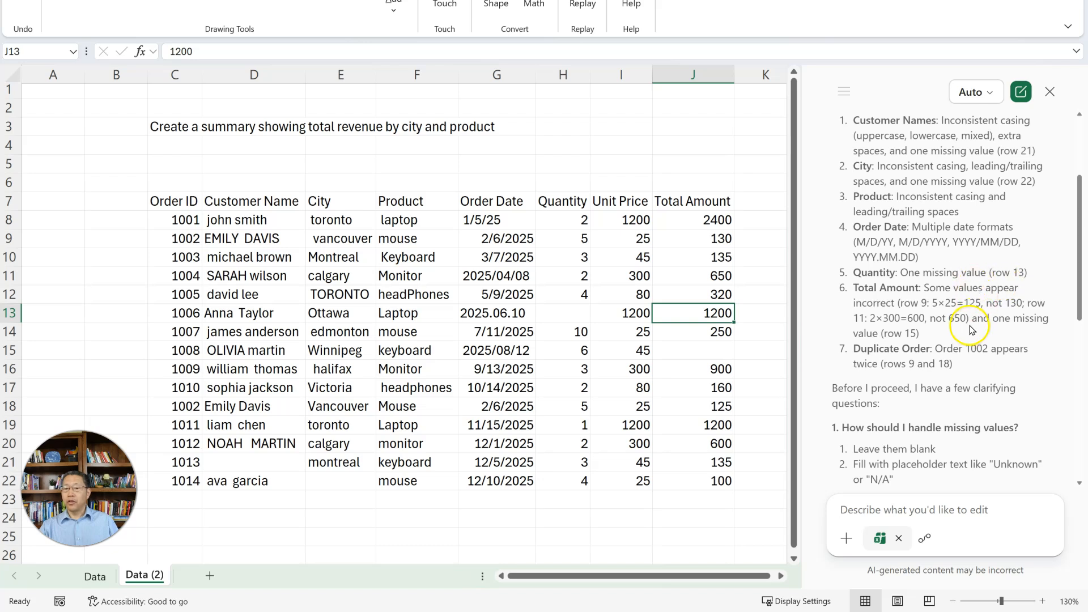
scroll(968, 321, "down", 3)
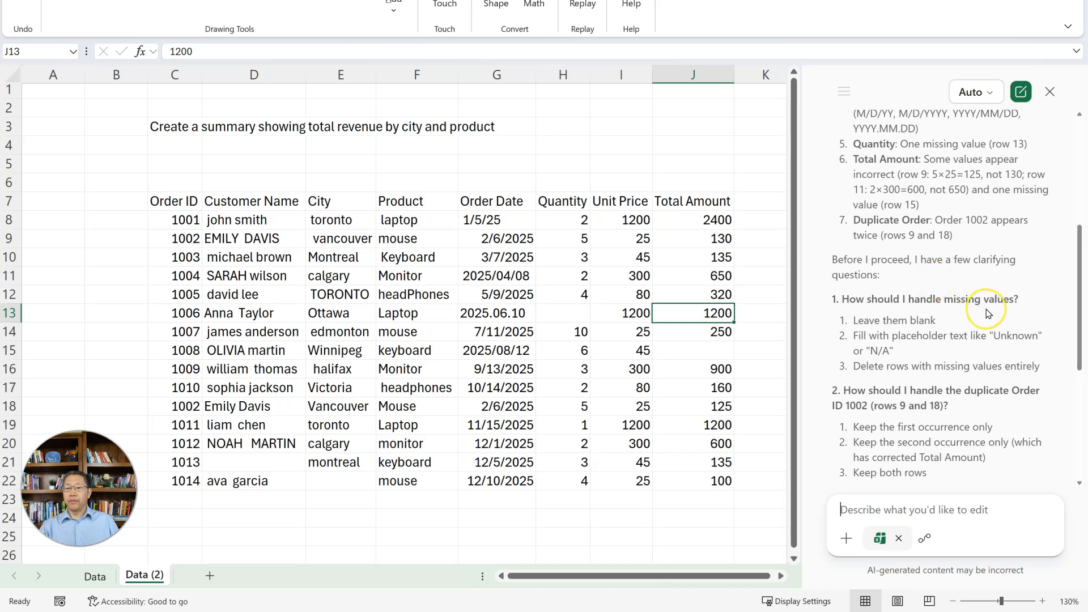
scroll(988, 313, "down", 2)
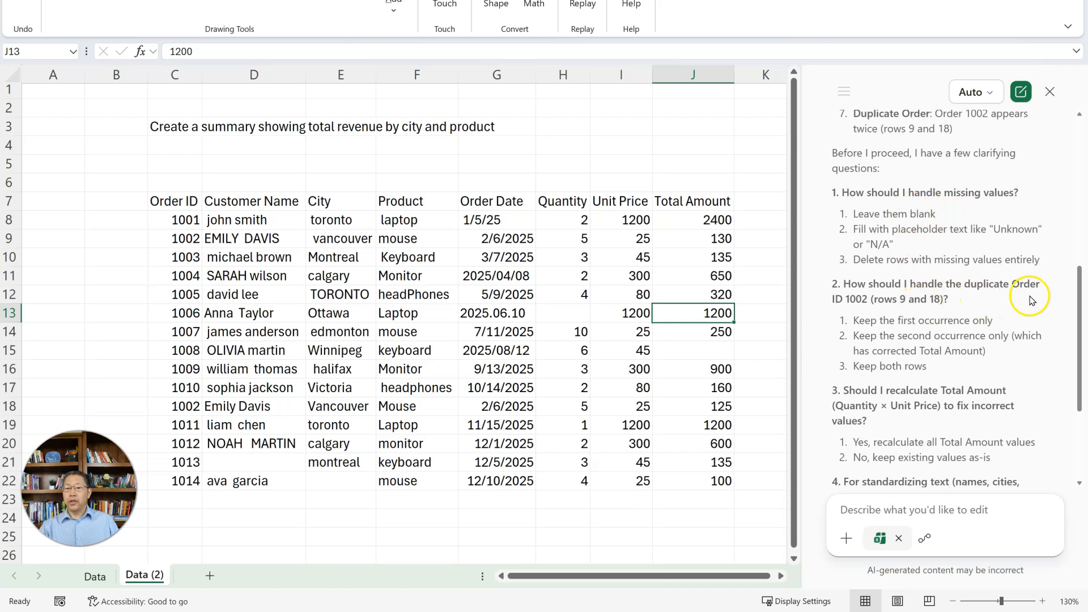
scroll(975, 313, "down", 3)
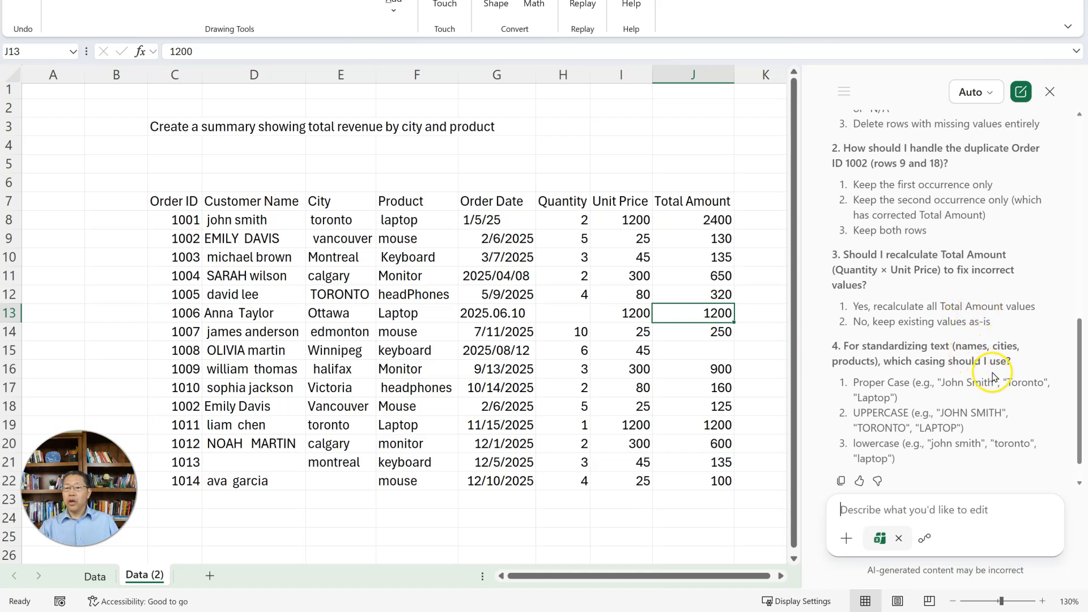
scroll(992, 368, "down", 1)
scroll(988, 370, "up", 8)
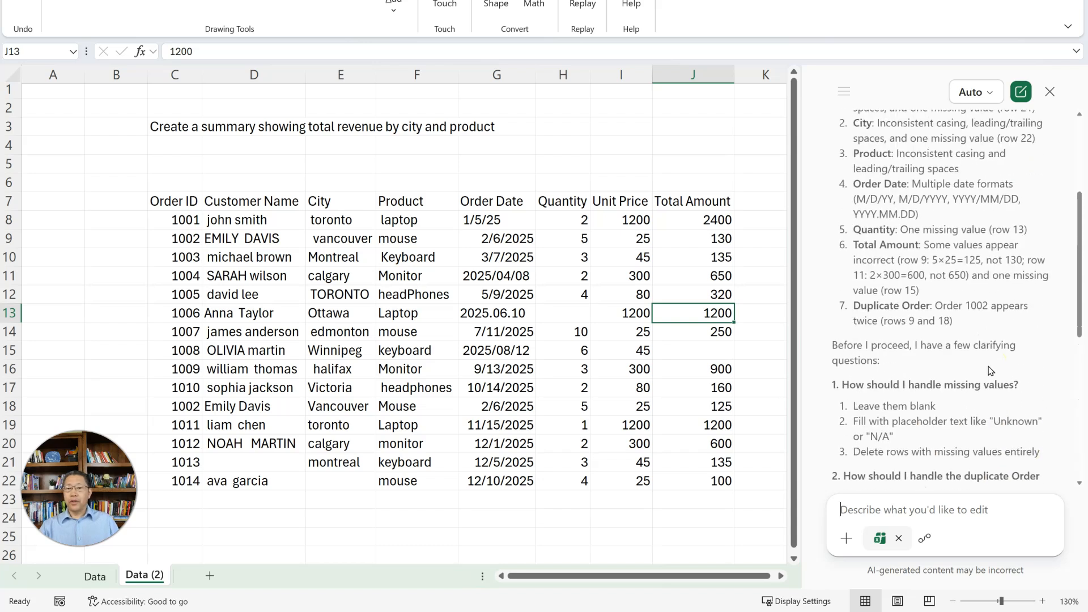
scroll(989, 370, "down", 3)
- Answer Copilot's clarifying questions with 1-2, 2-2, 3-1 and 4-1, one per line, and send the reply
left_click(914, 512)
type("1")
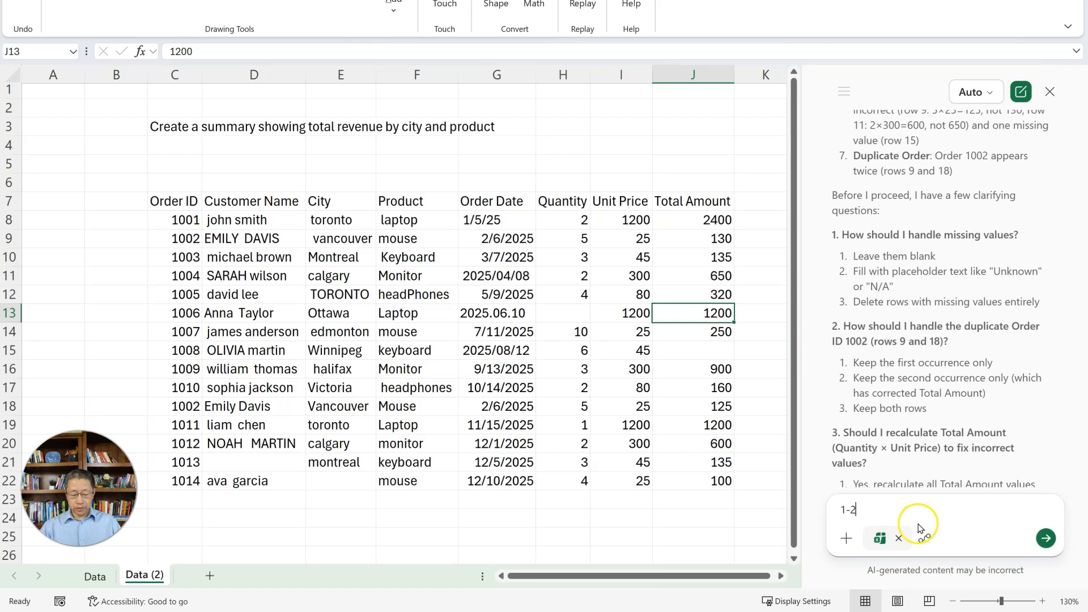
type("-2")
key("shift+Return")
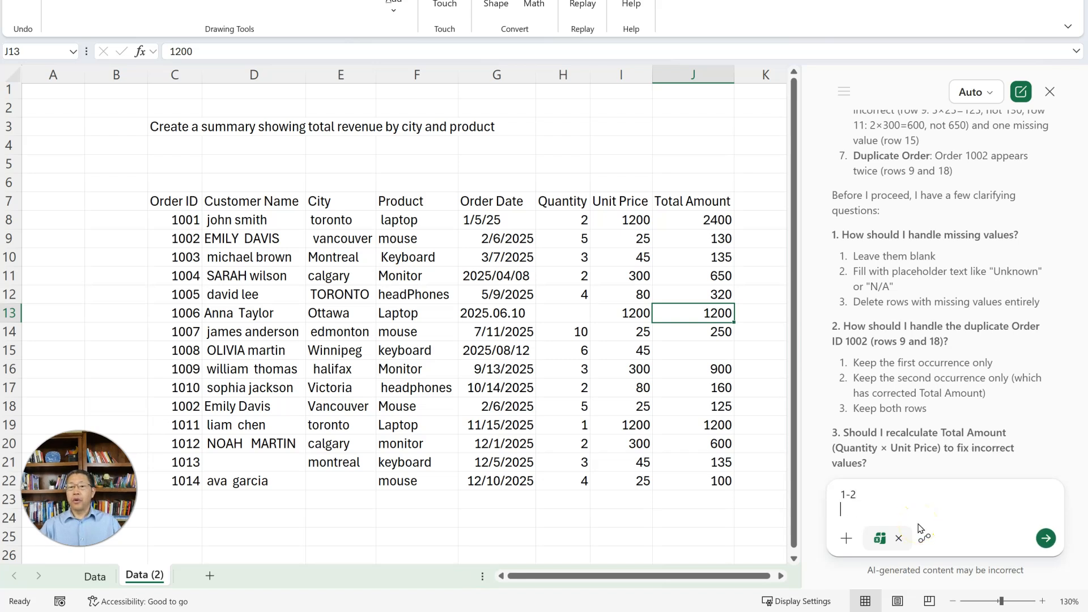
type("2-2")
scroll(904, 413, "down", 1)
key("shift+Return")
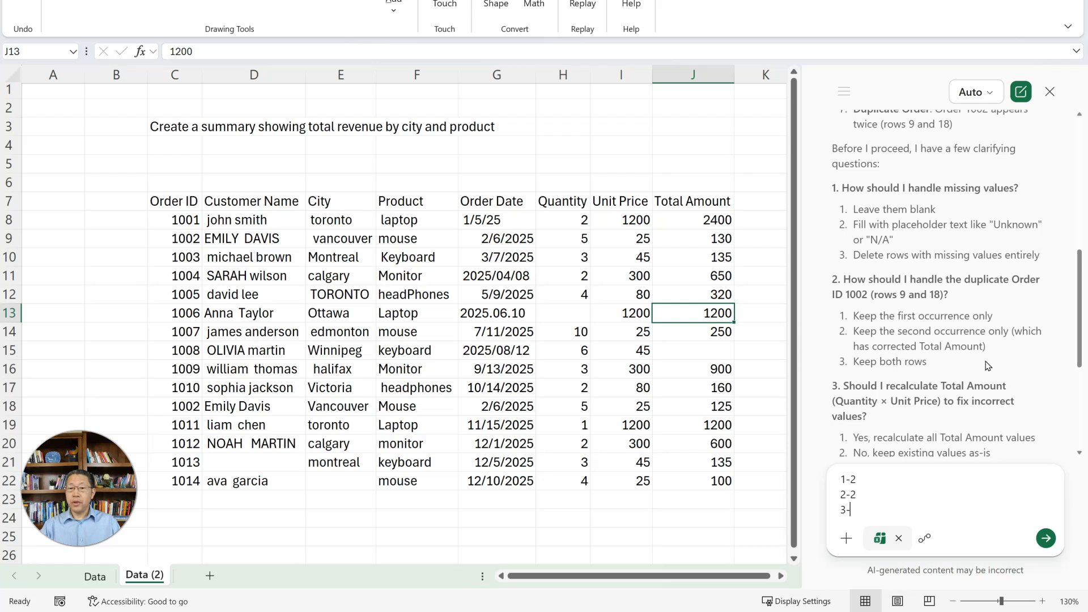
scroll(985, 366, "down", 1)
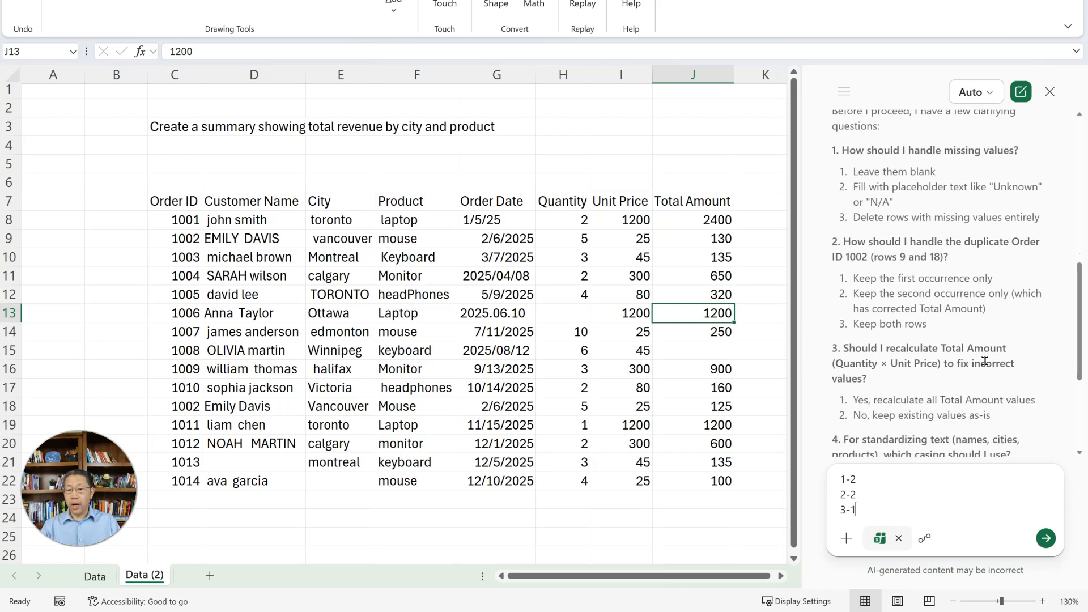
scroll(985, 361, "down", 3)
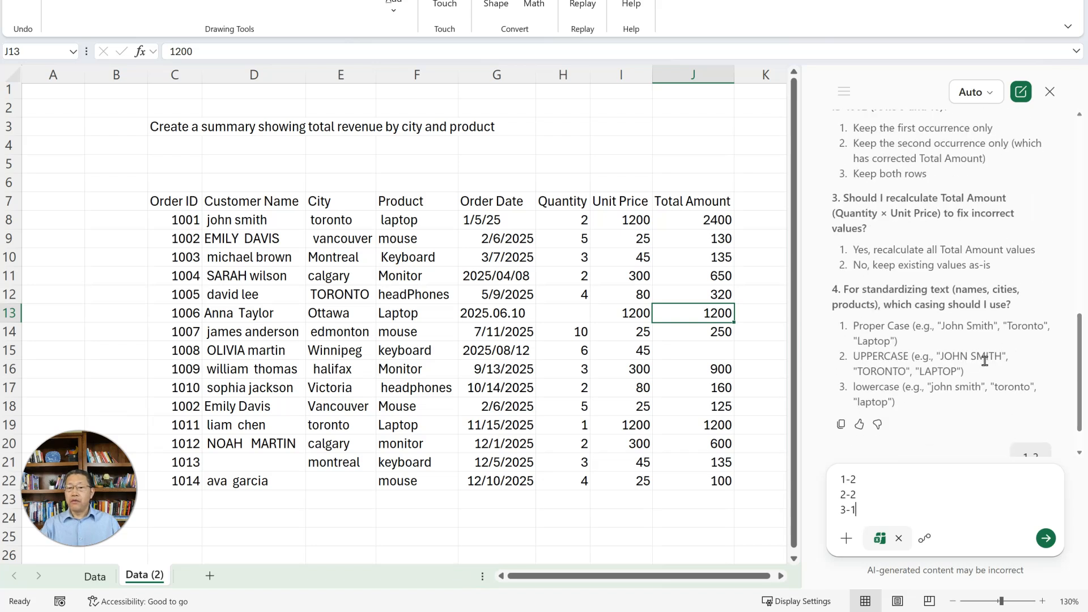
key("shift+Return")
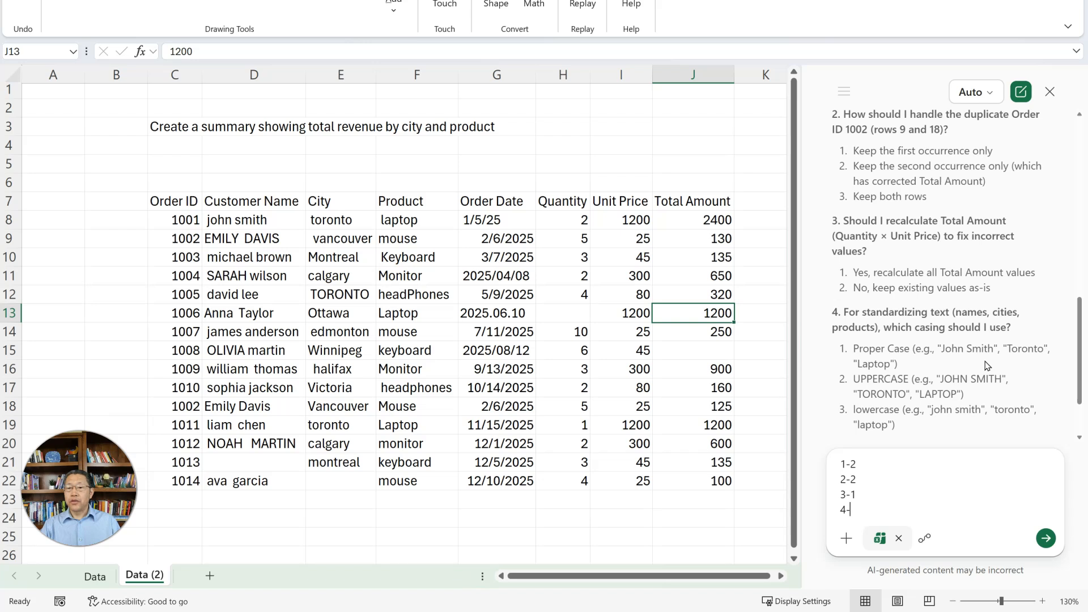
type("4-1")
left_click(1046, 538)
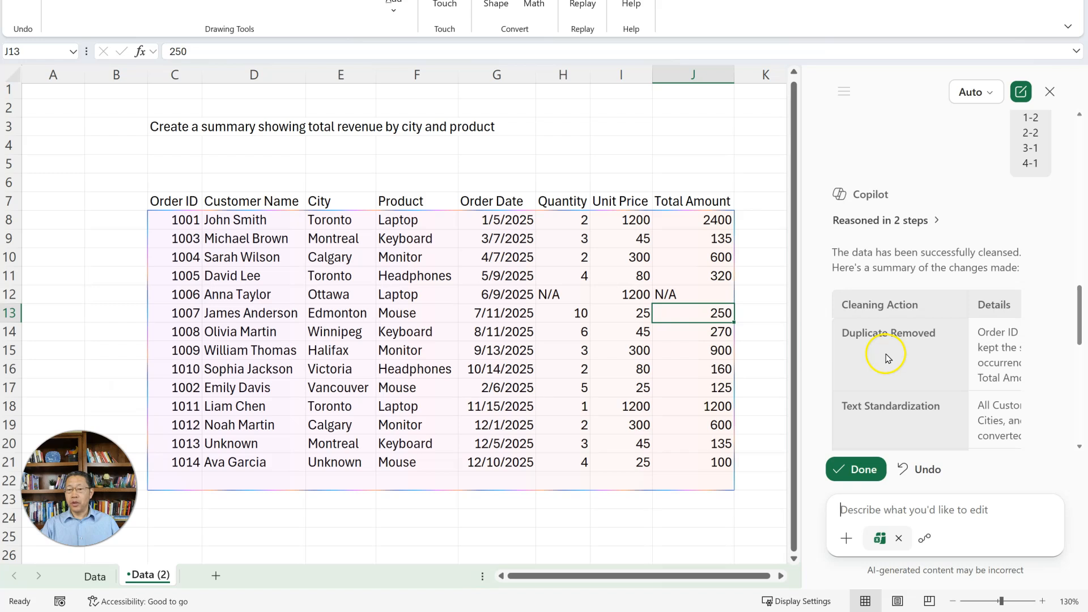
- Review Copilot's summary of the cleaning actions and check the cleansed rows against the original Data worksheet
scroll(887, 357, "down", 1)
scroll(887, 357, "down", 2)
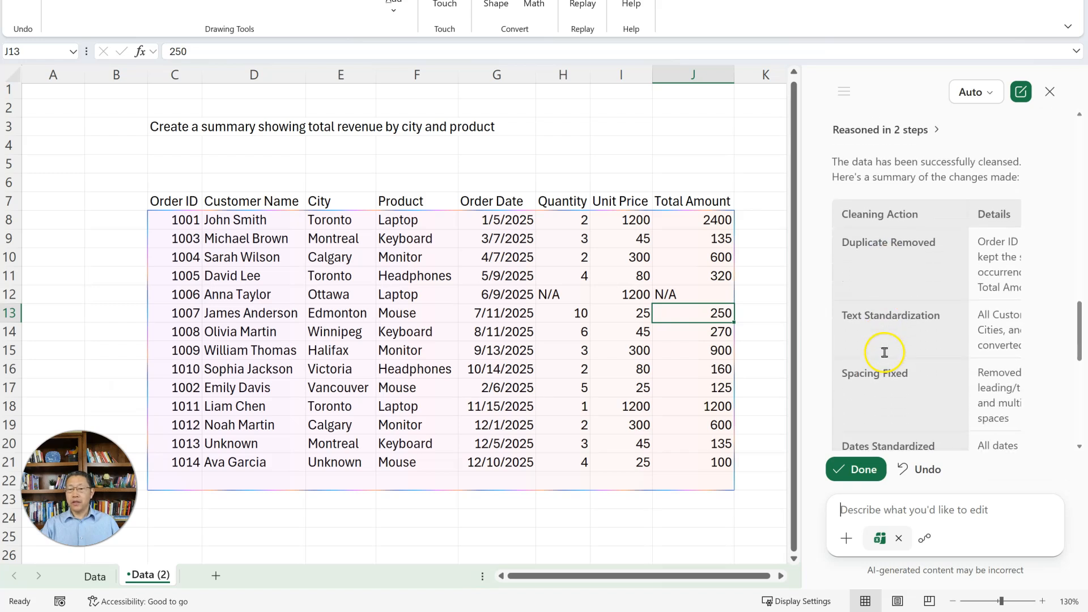
scroll(897, 365, "down", 3)
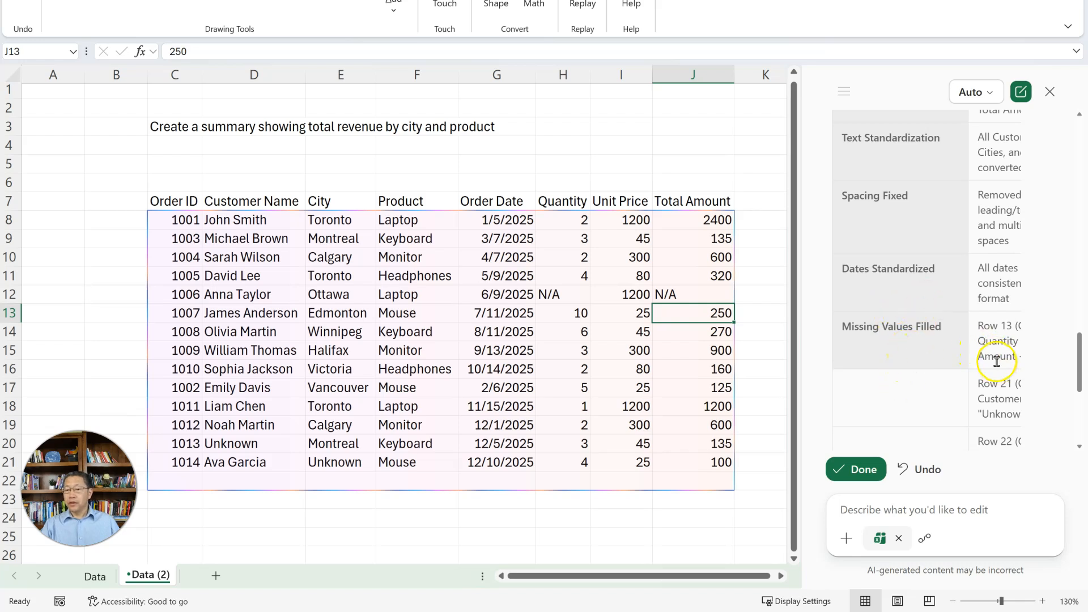
scroll(938, 357, "down", 4)
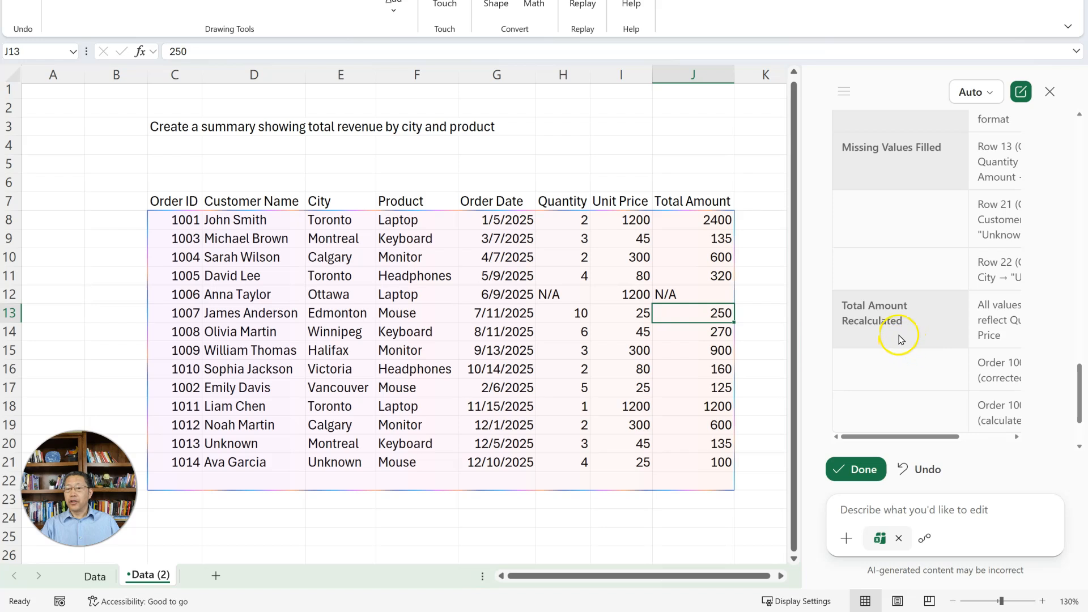
scroll(902, 331, "down", 2)
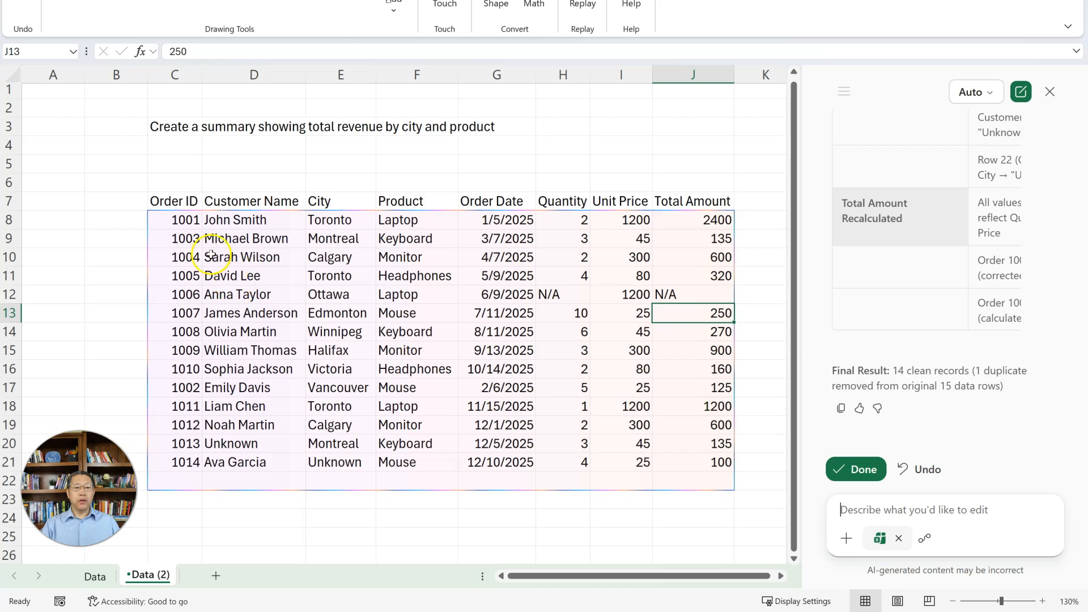
left_click(182, 240)
left_click_drag(179, 240, 203, 240)
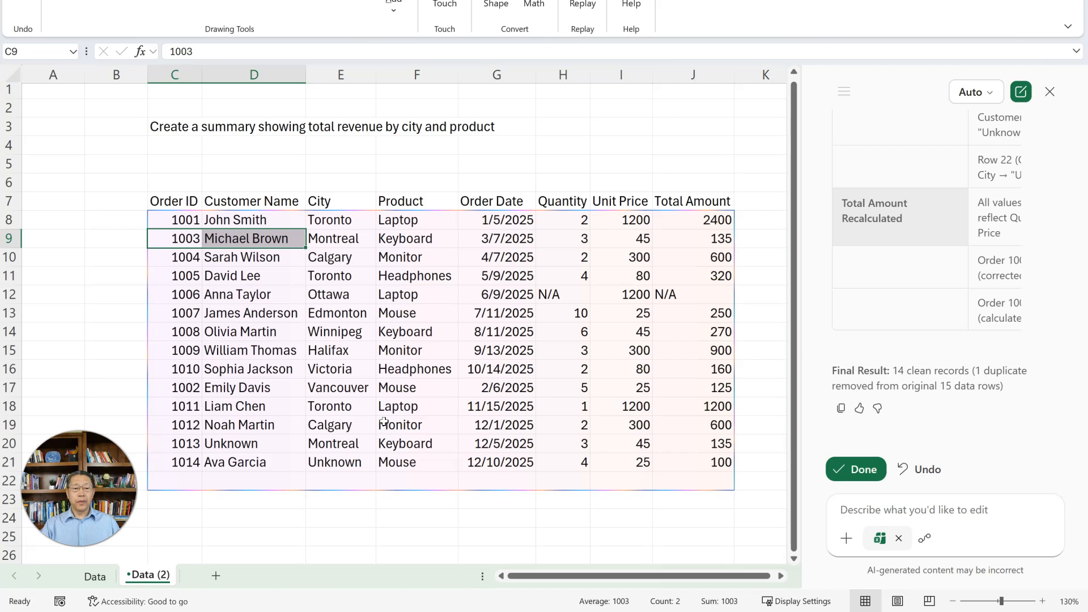
left_click(95, 577)
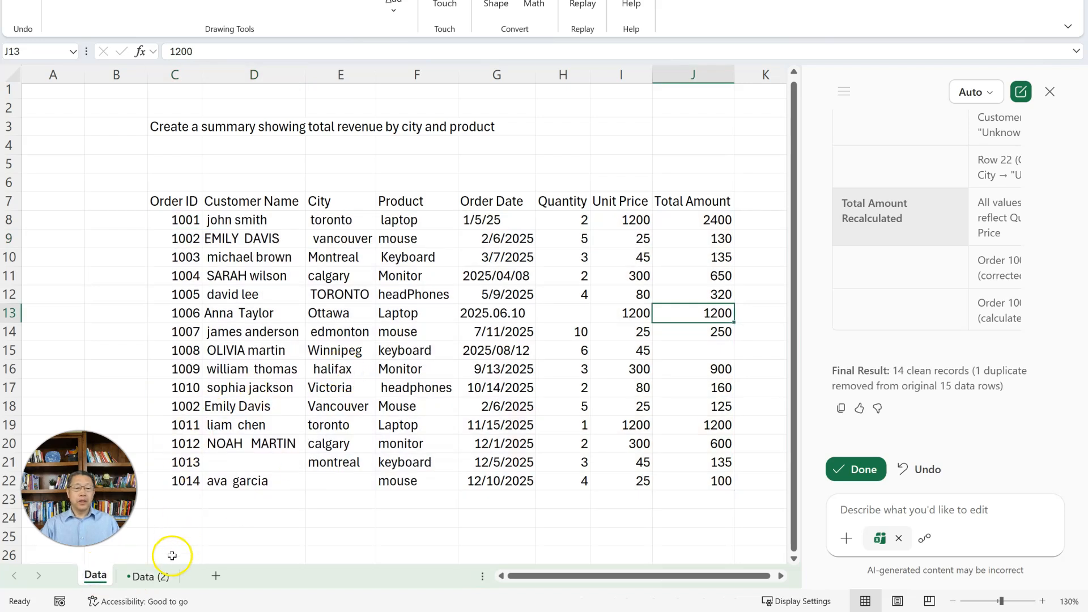
left_click(158, 583)
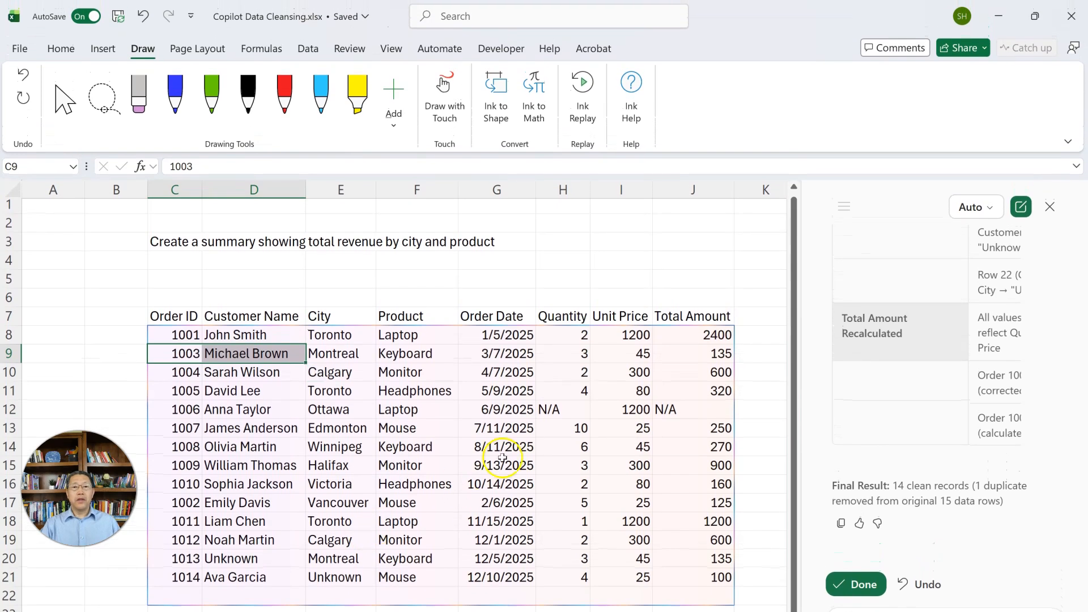
- Open a second window of the workbook and view it side by side with Copilot Data Cleansing.xlsx - 1
left_click(391, 48)
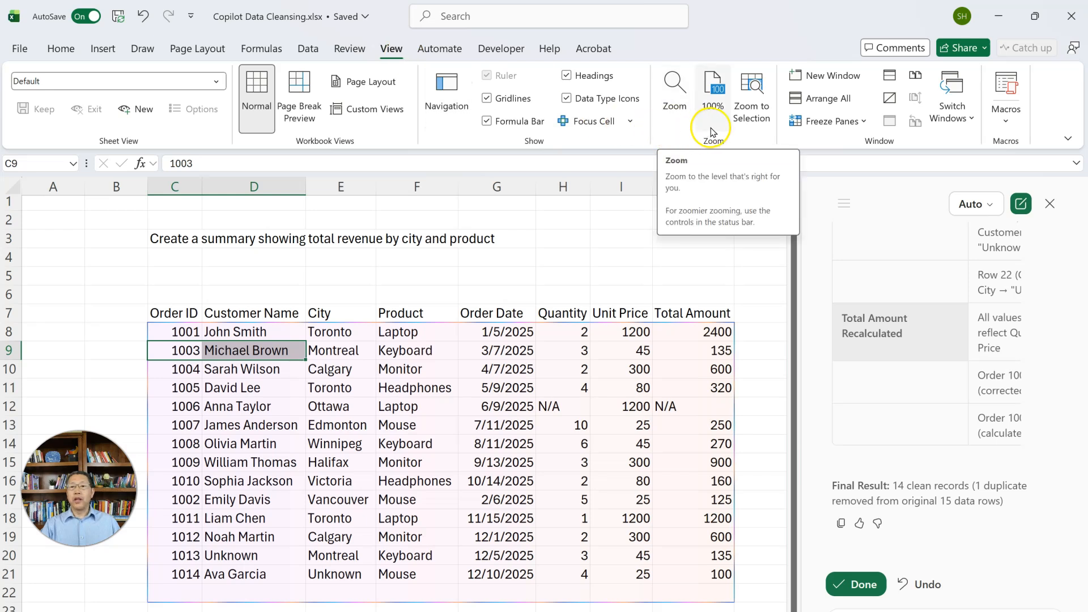
left_click(824, 75)
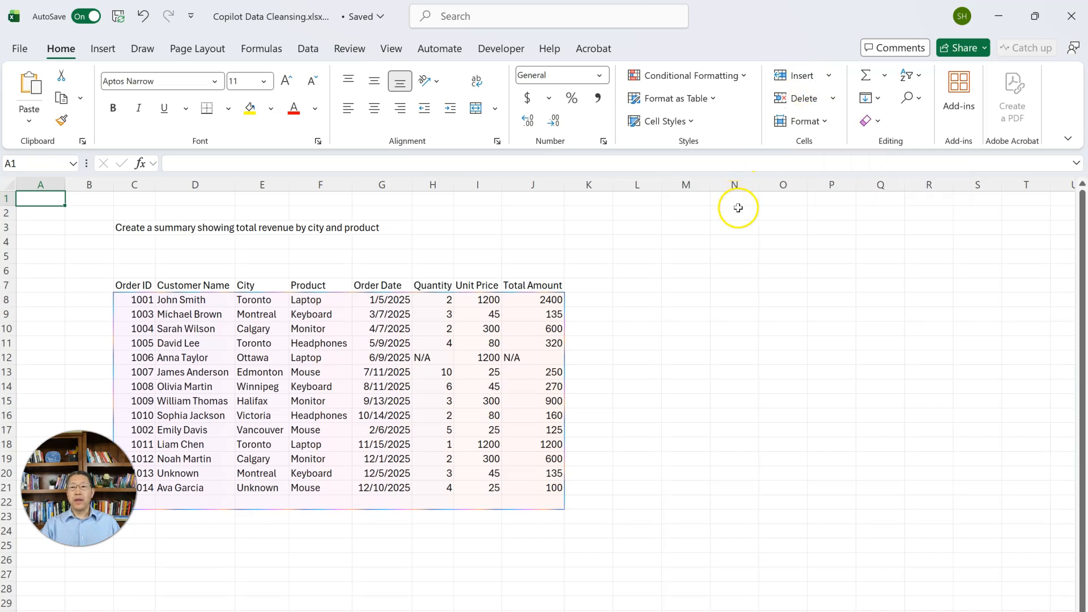
left_click(392, 50)
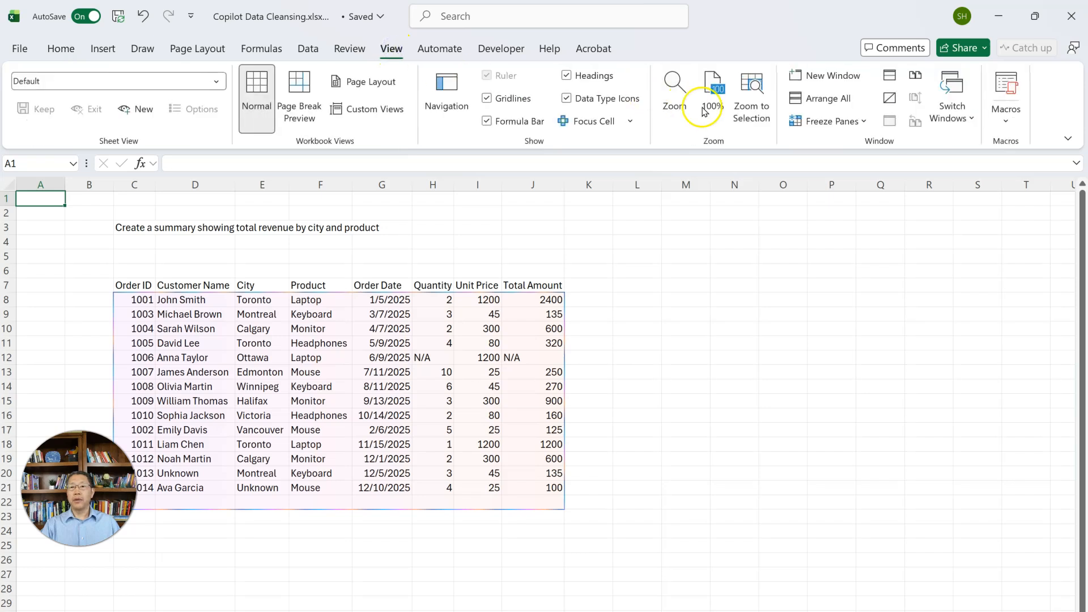
left_click(918, 77)
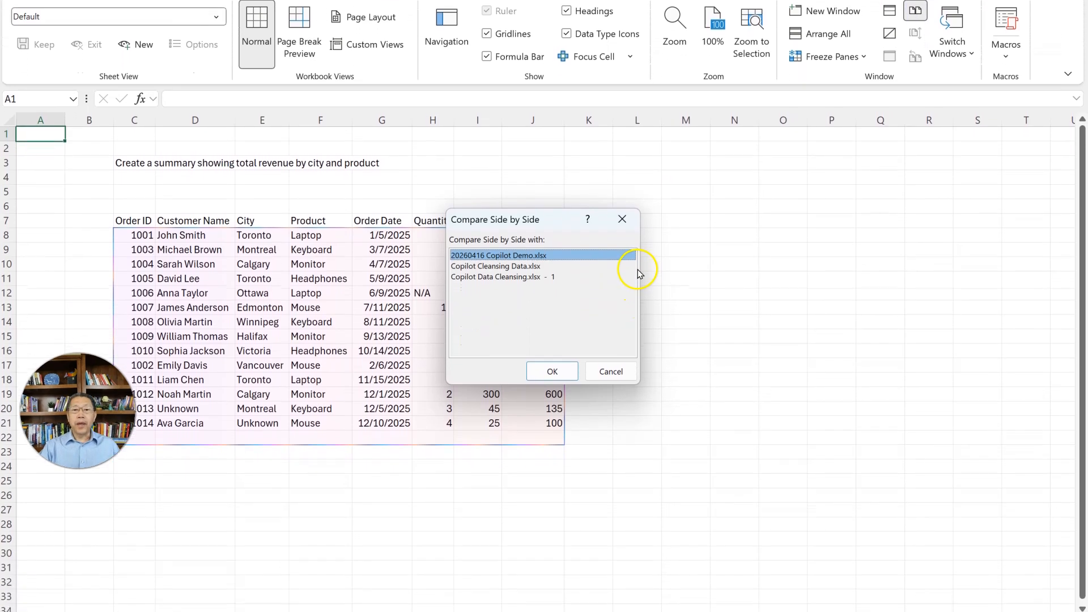
left_click(522, 277)
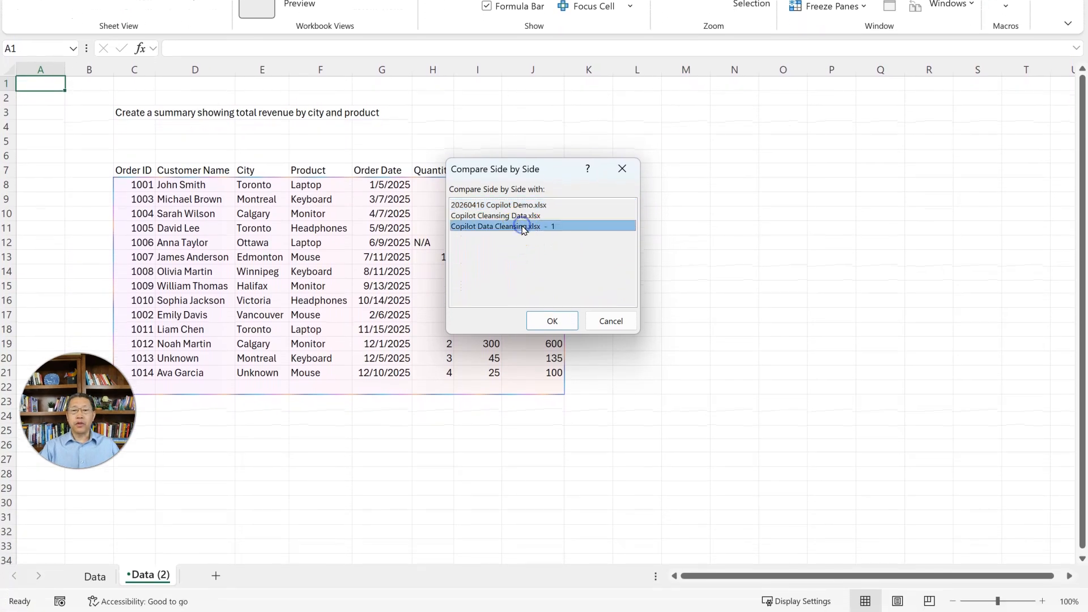
left_click(551, 320)
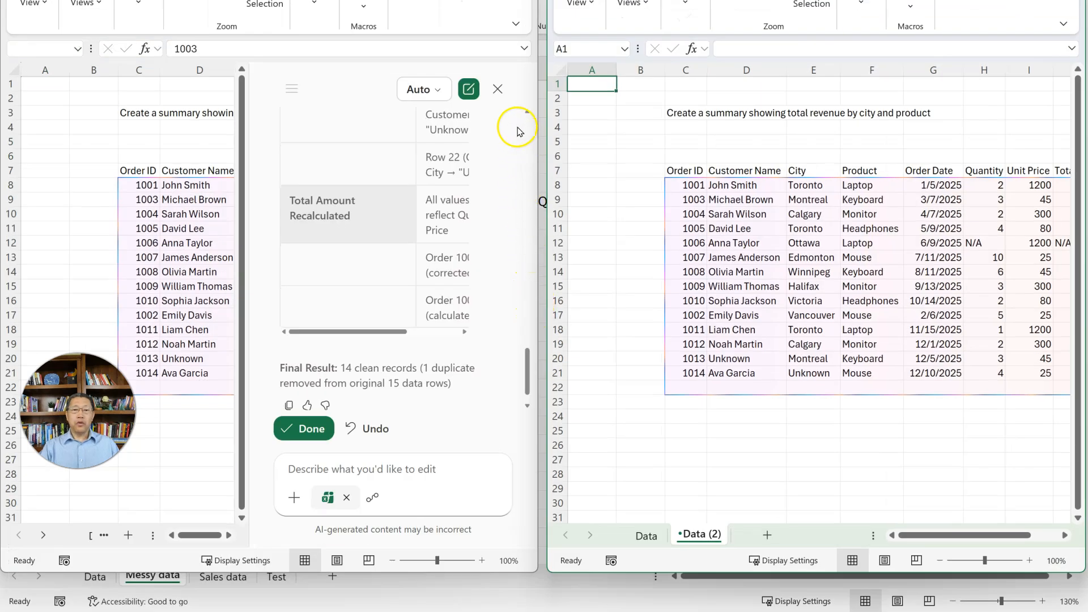
- Close Copilot in the first window and show the original Data worksheet there at 100% zoom with all table columns in view
left_click(497, 91)
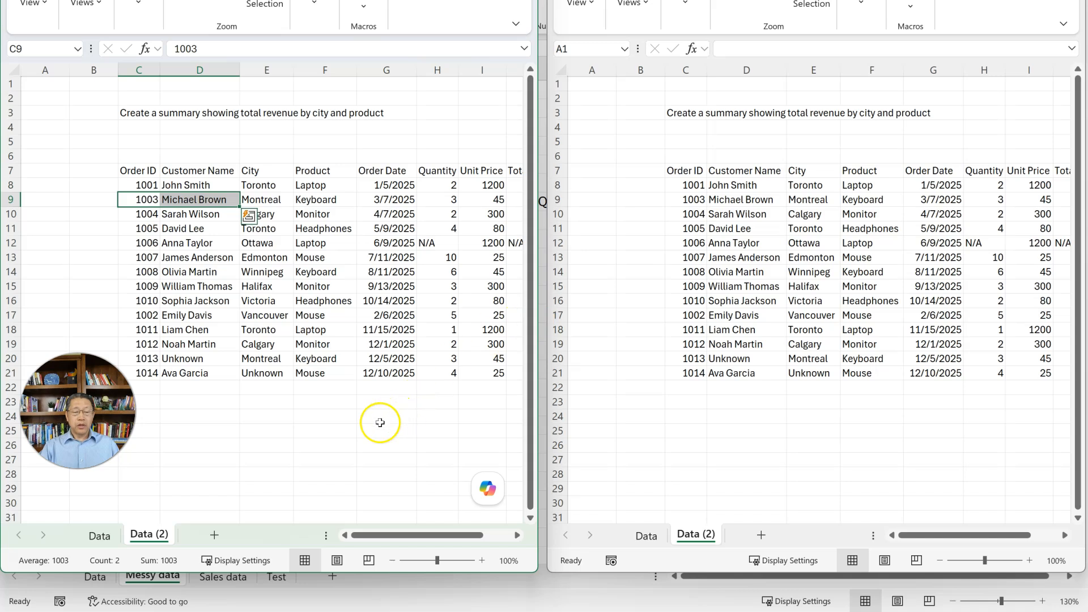
left_click(327, 421)
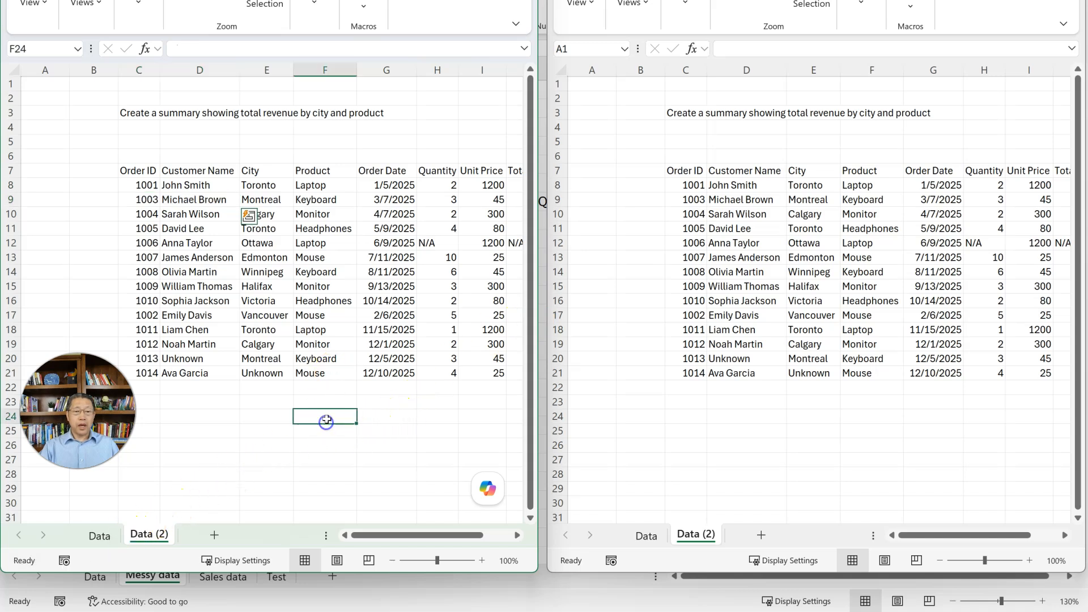
left_click(100, 535)
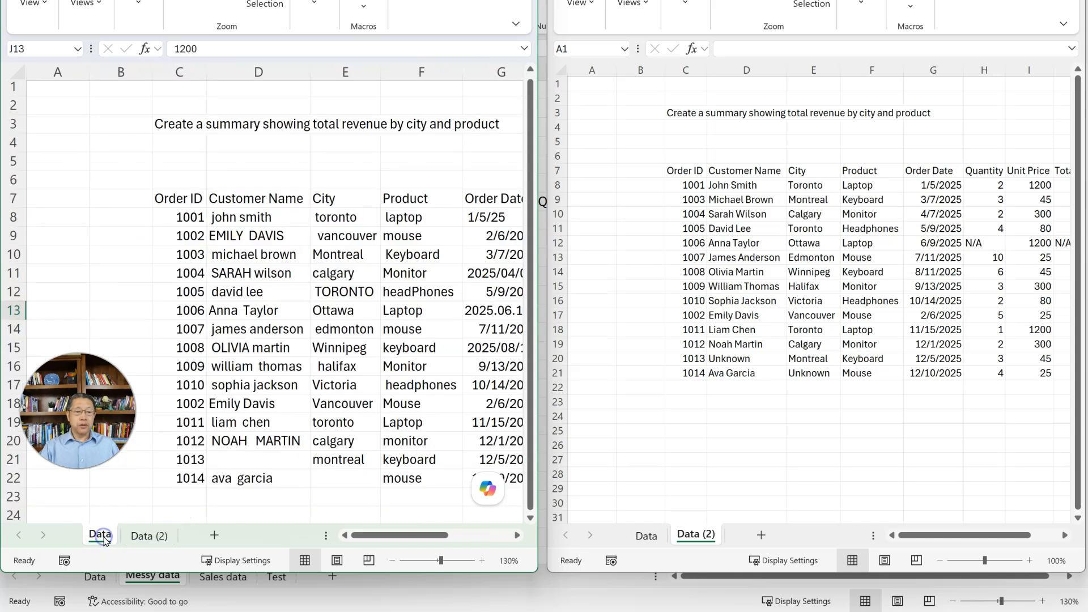
left_click(517, 535)
left_click(517, 535)
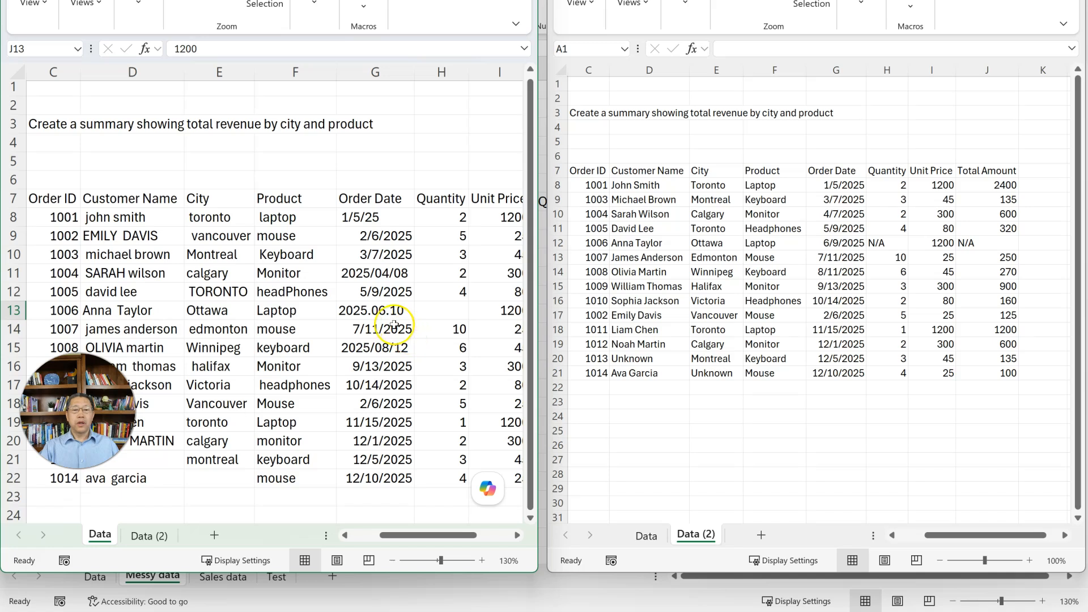
scroll(389, 325, "down", 1)
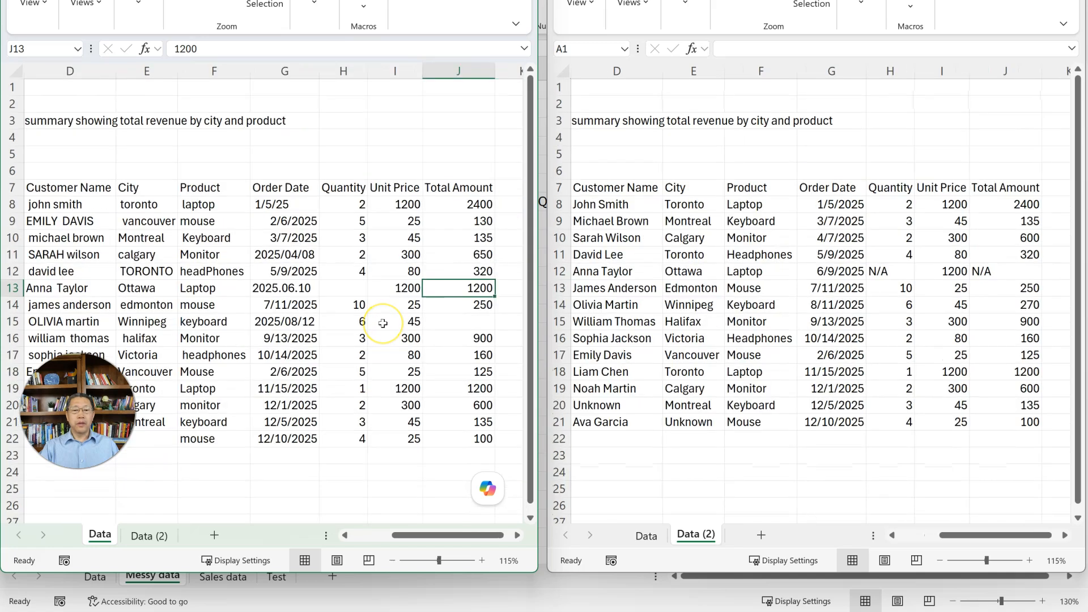
scroll(383, 323, "down", 1)
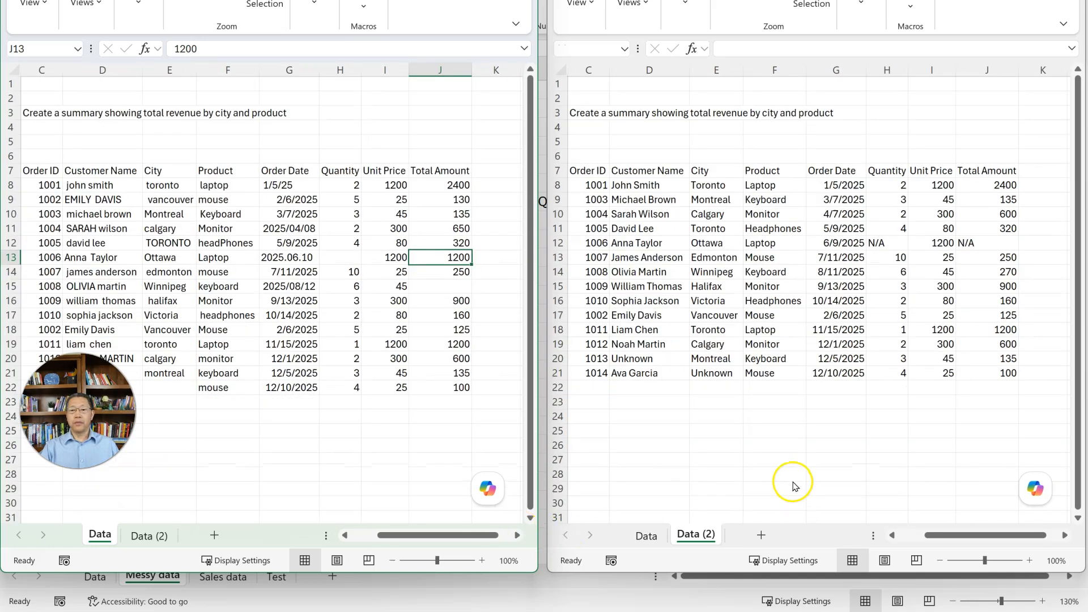
left_click(295, 444)
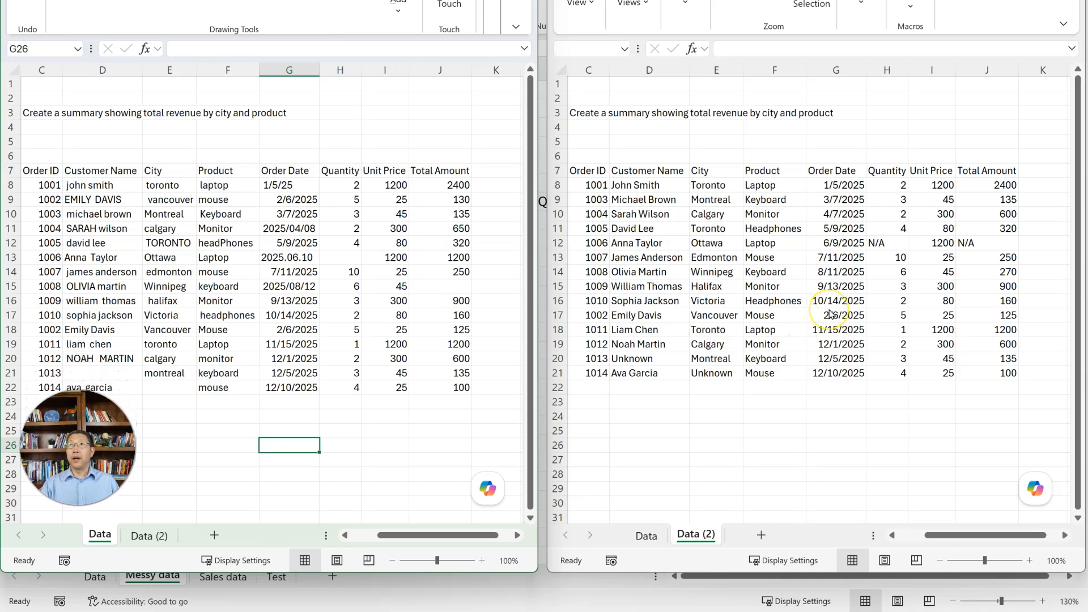
- Compare the Customer Name columns of the original and cleansed worksheets, including the missing name for order 1013
left_click(224, 212)
left_click_drag(108, 189, 105, 374)
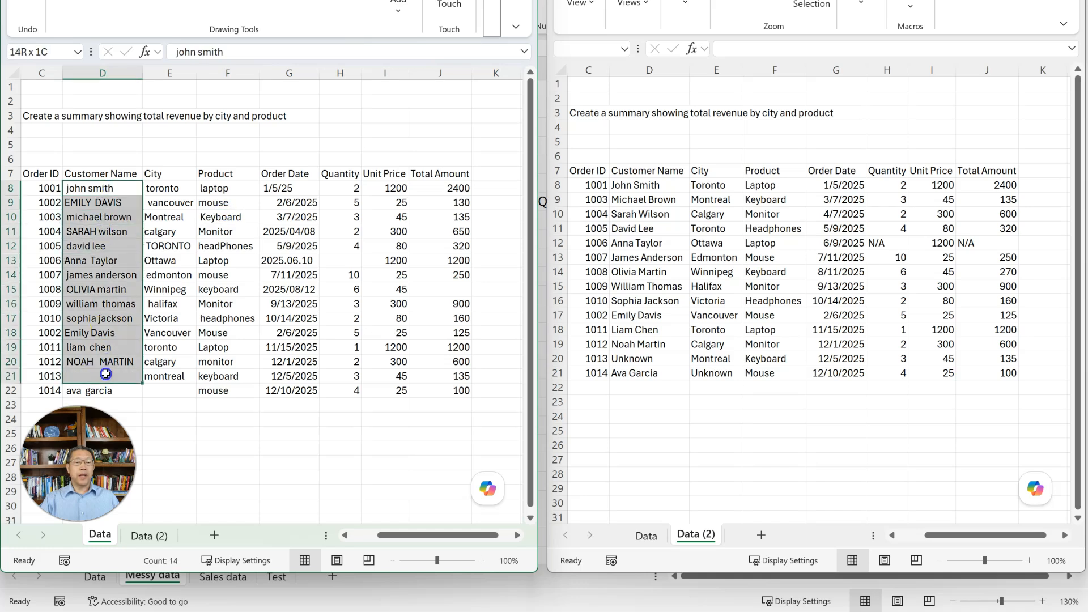
left_click(641, 184)
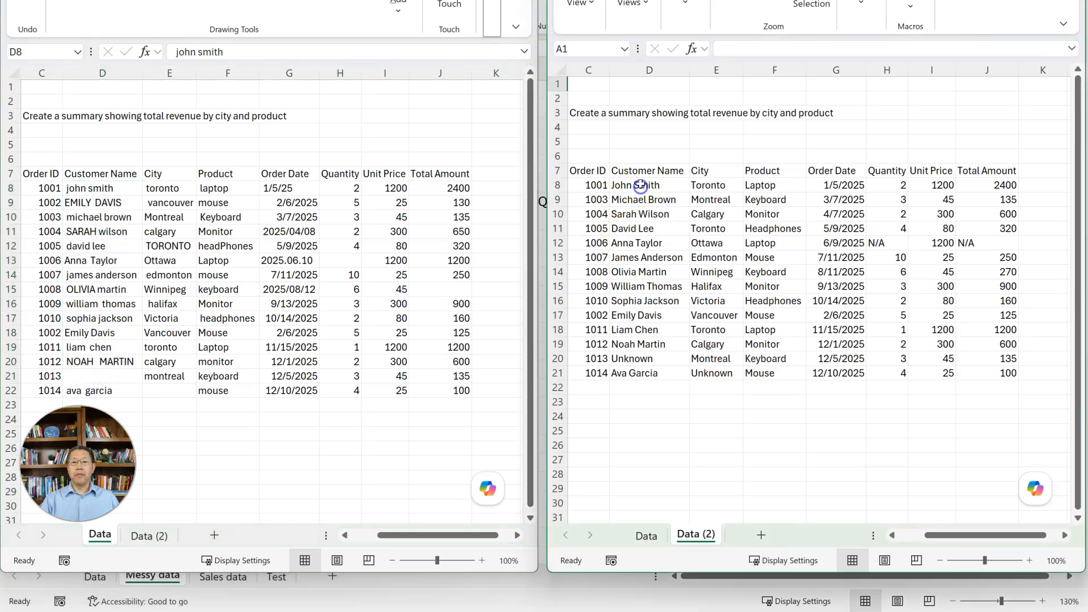
left_click_drag(641, 185, 643, 365)
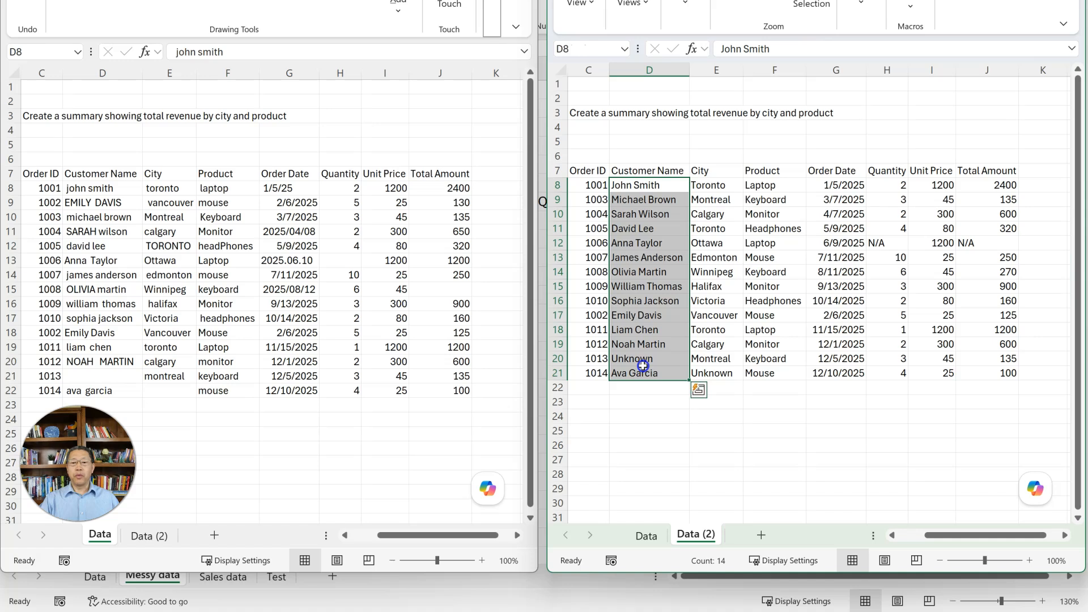
left_click(135, 373)
left_click(135, 373)
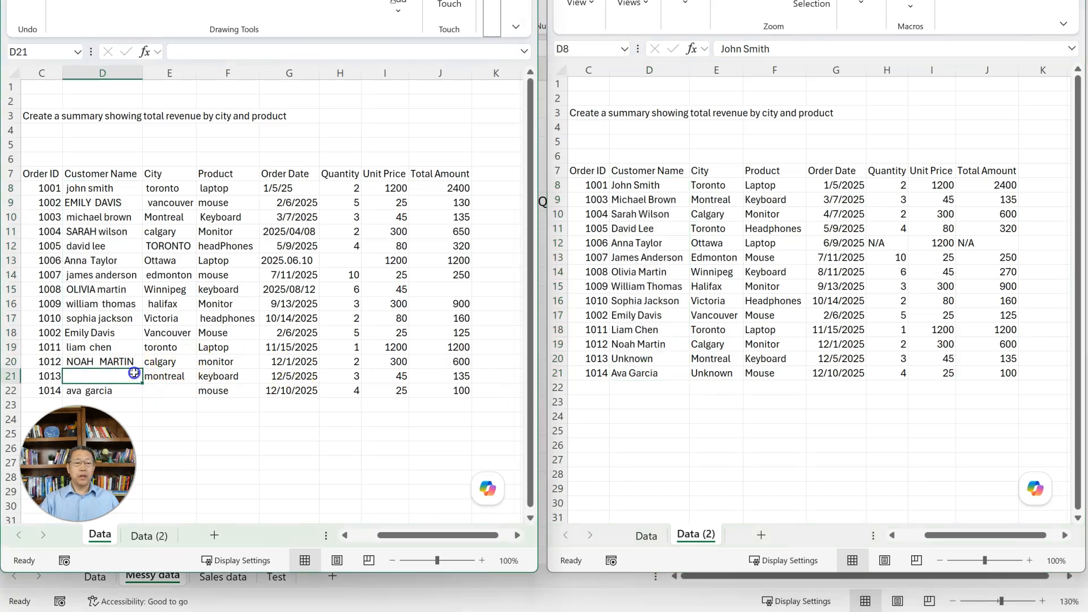
left_click(646, 358)
left_click(646, 359)
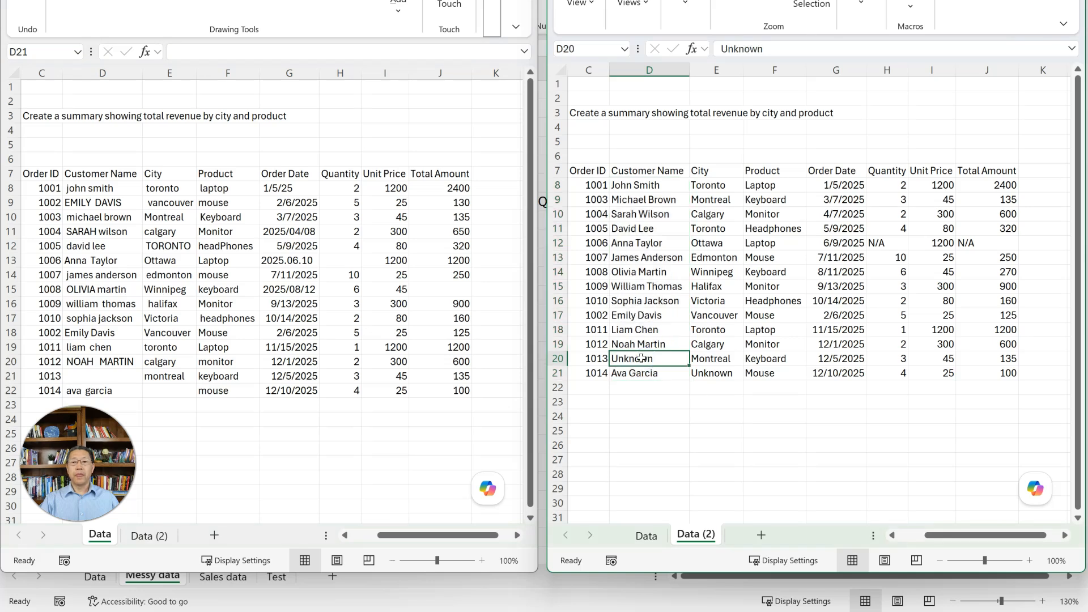
- Compare the City columns of both worksheets, including how the missing city in the last order was filled
left_click(163, 180)
left_click_drag(164, 188, 173, 379)
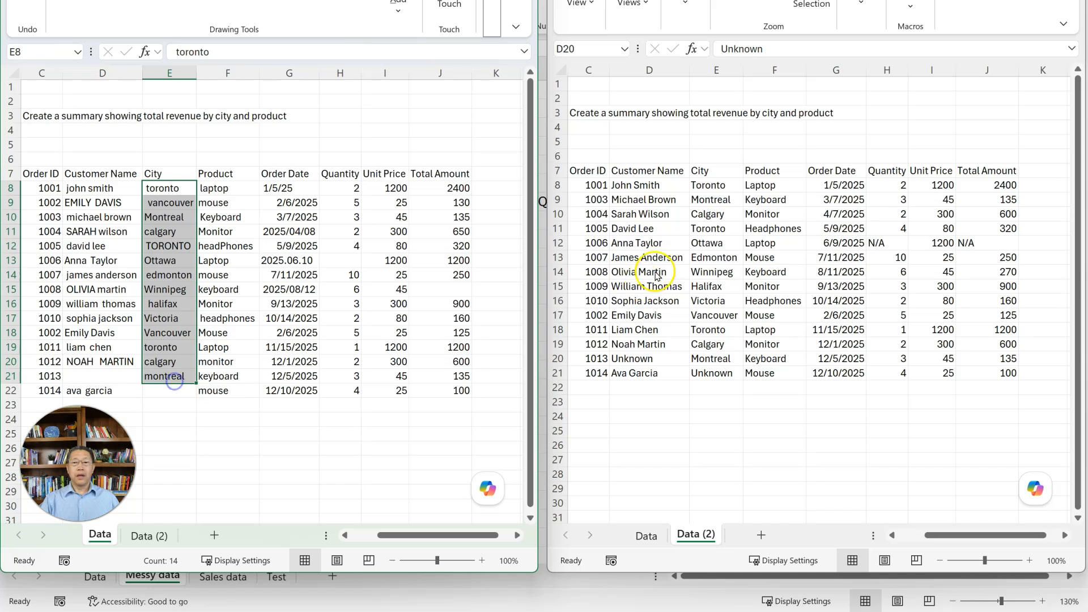
left_click(712, 186)
left_click_drag(712, 186, 711, 370)
left_click(713, 374)
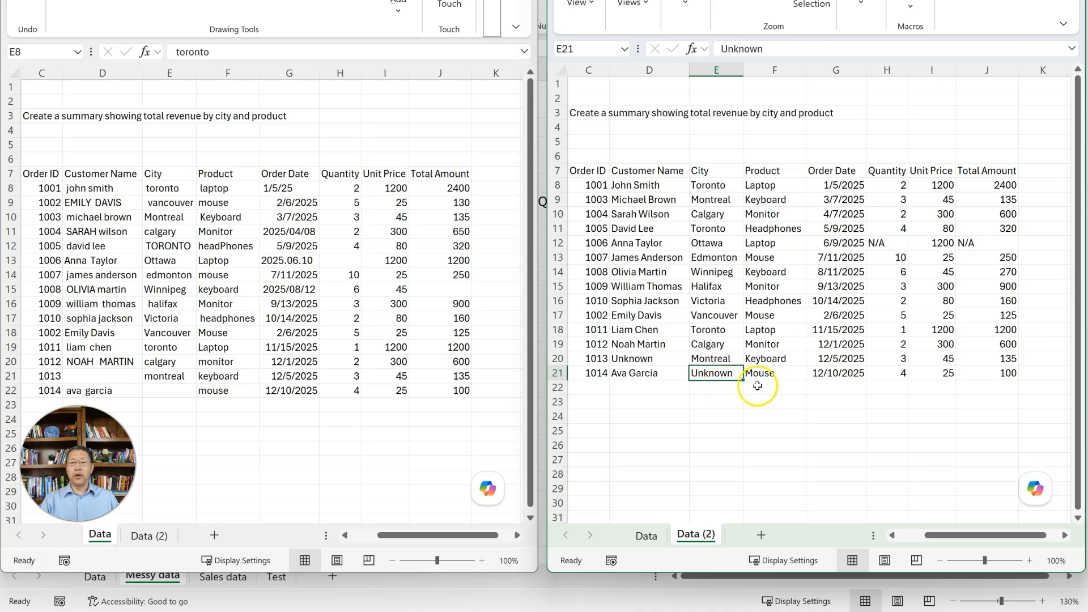
- Compare the Product and Order Date columns of the original and cleansed worksheets
left_click_drag(763, 186, 757, 373)
left_click_drag(227, 188, 217, 384)
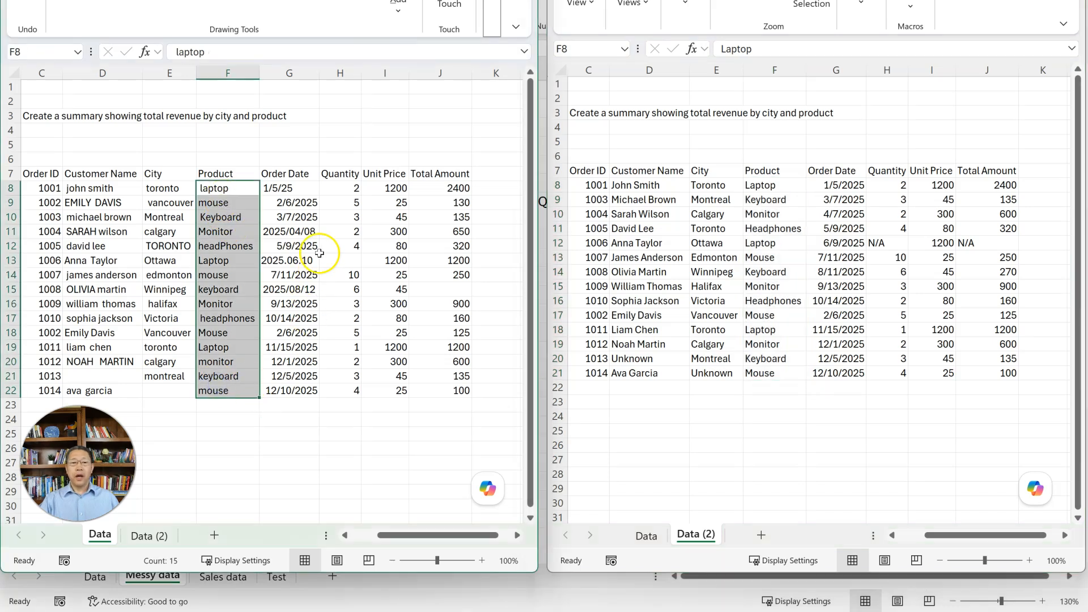
left_click_drag(285, 188, 302, 391)
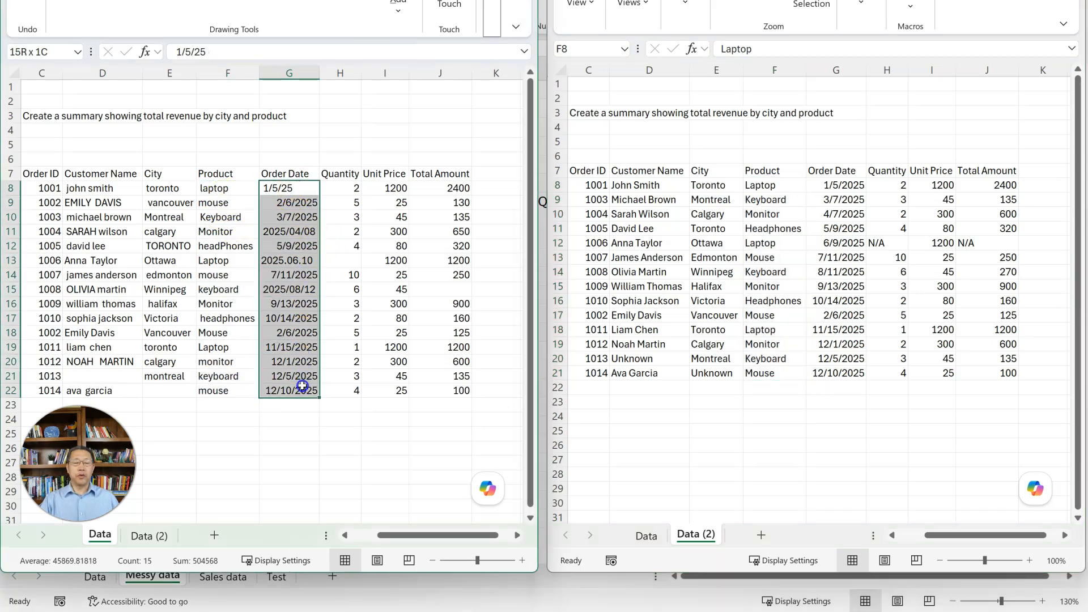
left_click(836, 184)
left_click_drag(836, 184, 839, 367)
left_click(890, 213)
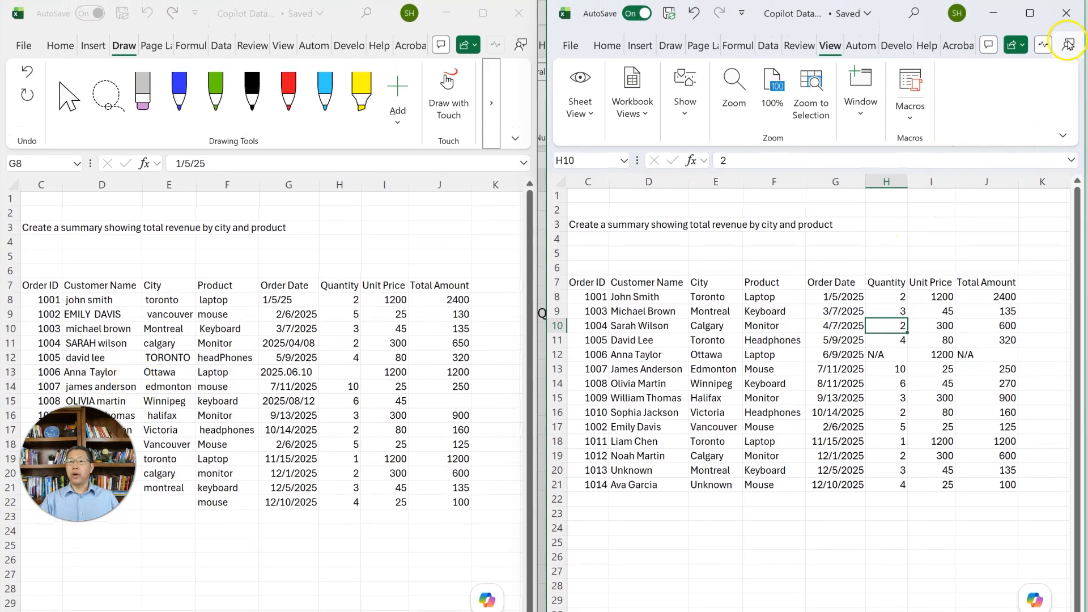
- Close the second workbook window, reopen Copilot and show the cleansed Data (2) worksheet
left_click(1066, 13)
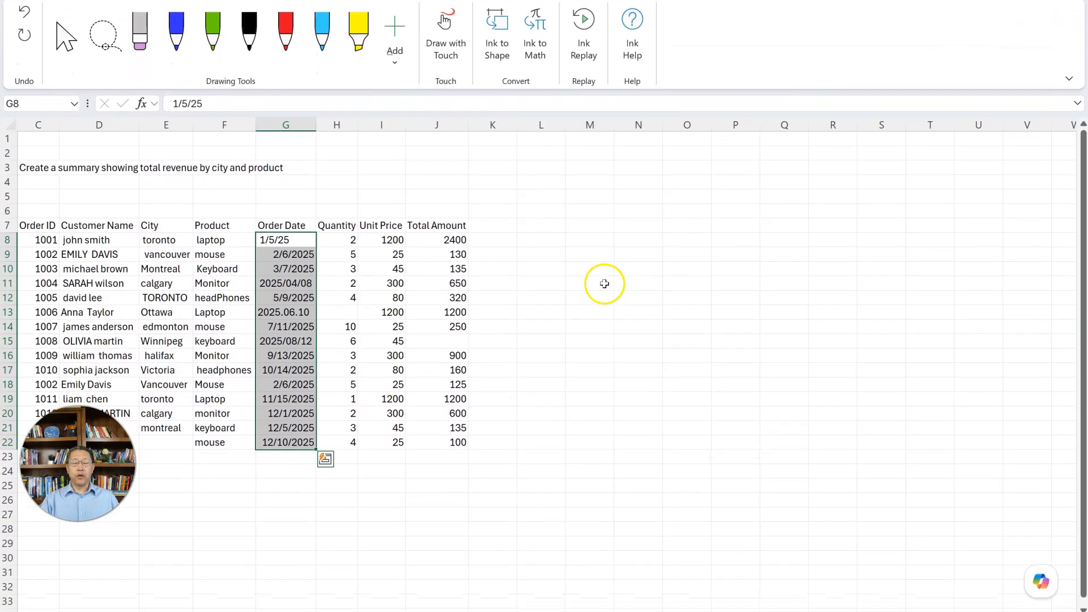
left_click(570, 247)
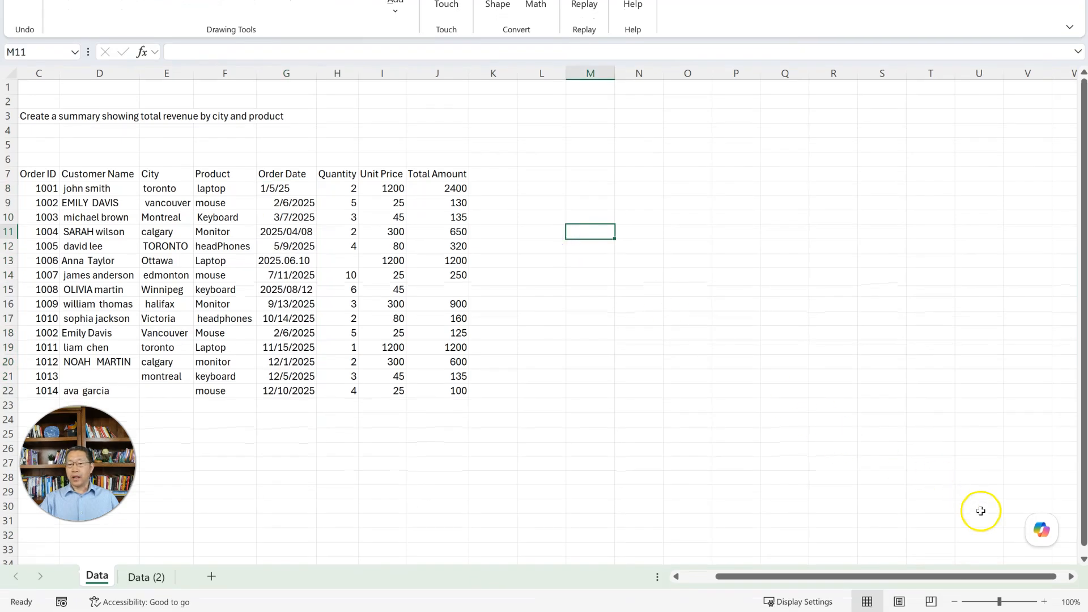
left_click(1042, 536)
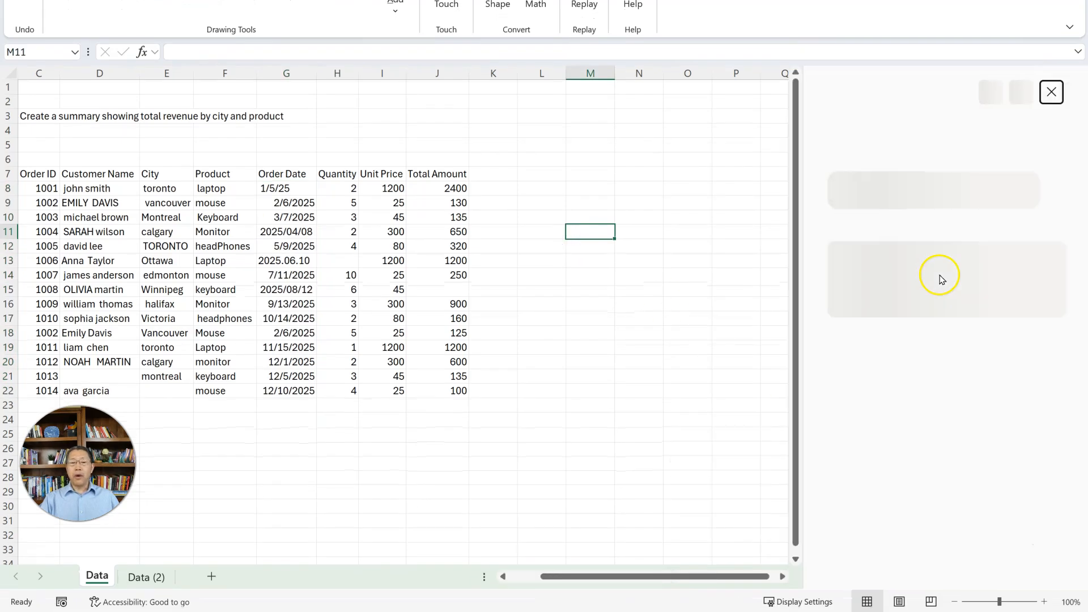
left_click_drag(537, 579, 518, 576)
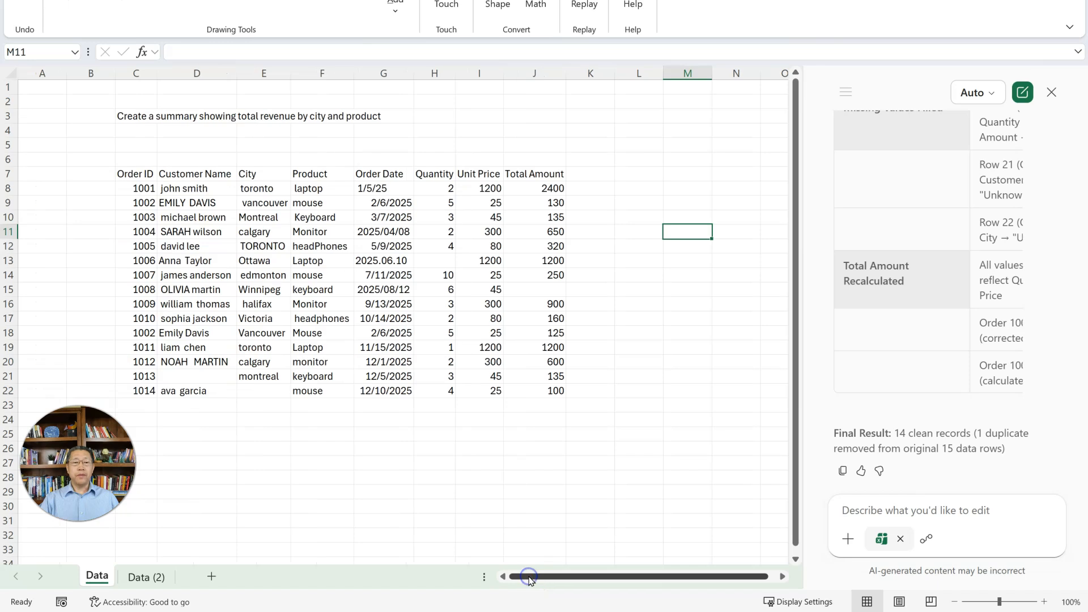
left_click(156, 578)
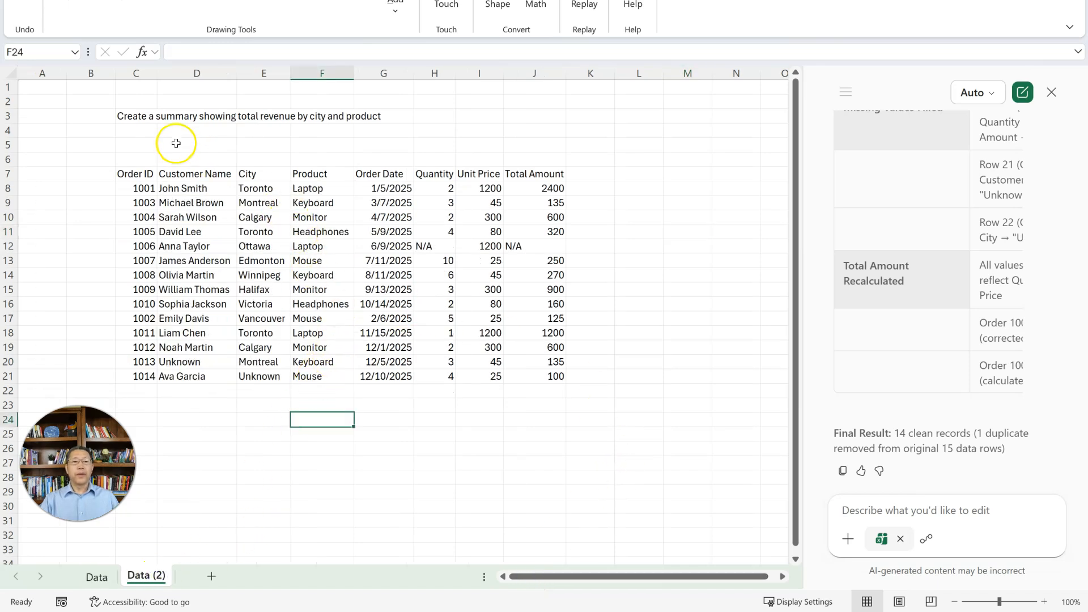
- Copy the prompt "Create a summary showing total revenue by city and product" from cell C3 and submit it to Copilot
left_click(138, 120)
left_click_drag(544, 52, 141, 52)
key("ctrl+c")
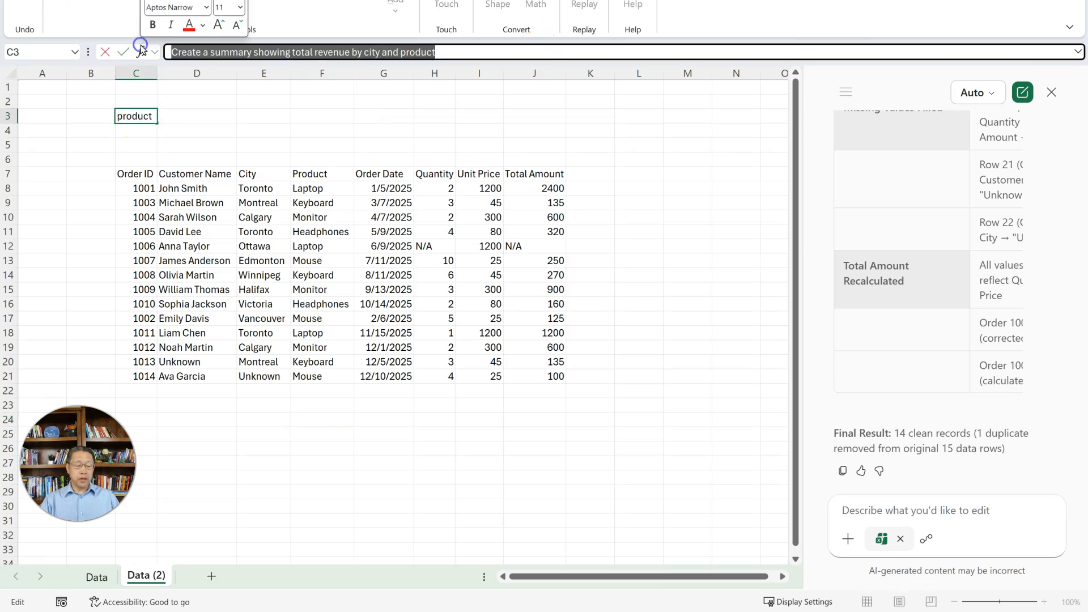
key("Escape")
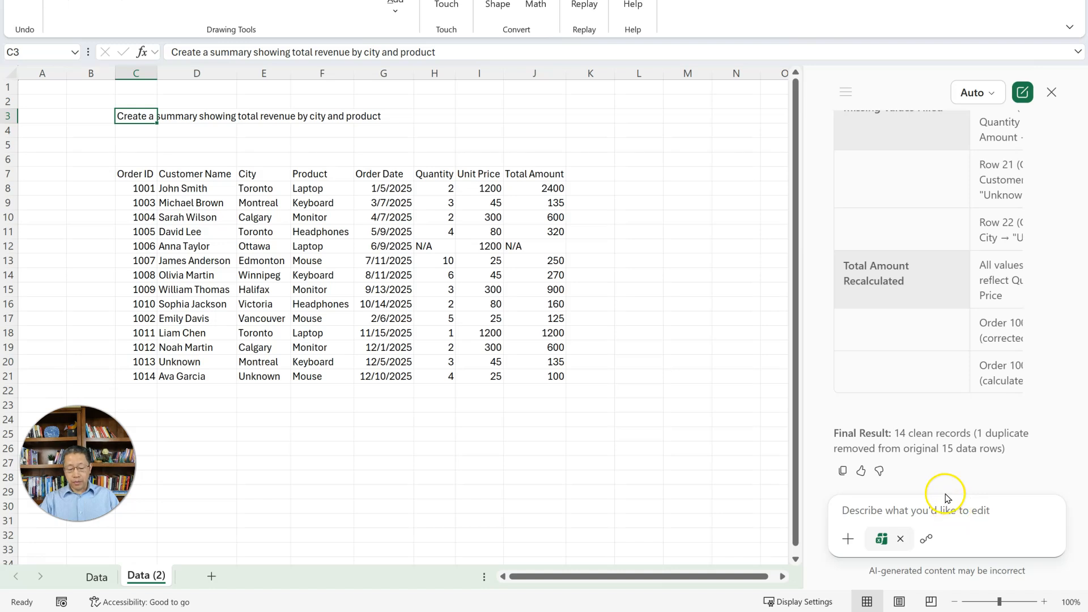
key("ctrl+v")
left_click(1047, 539)
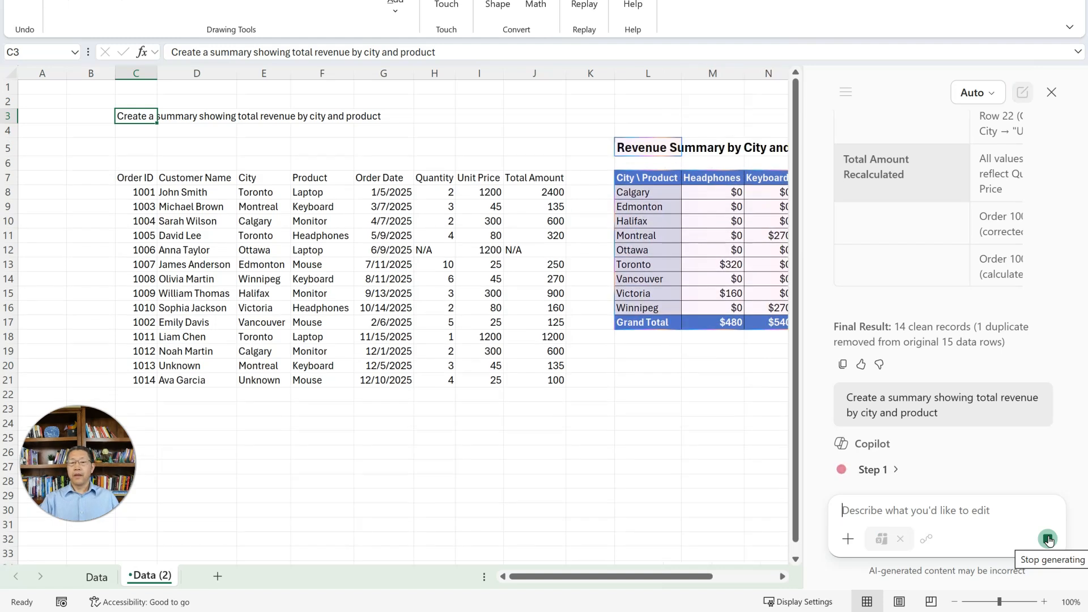
- Examine the Revenue Summary by City and Product table and the formula behind its first Headphones value in M8
left_click(783, 576)
left_click(783, 576)
left_click(783, 576)
left_click(783, 577)
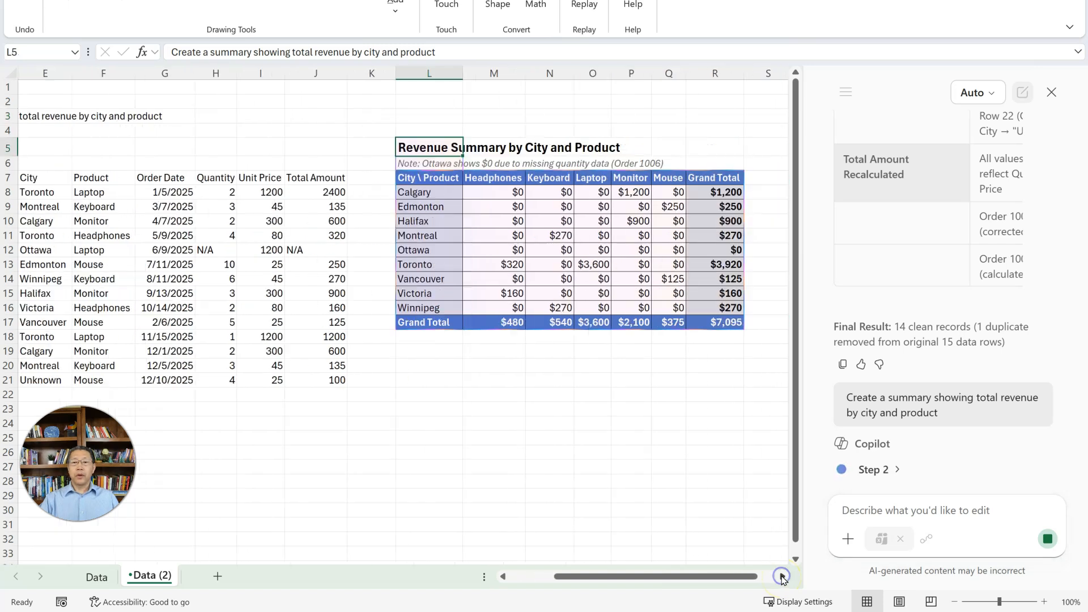
left_click(783, 576)
left_click(536, 409)
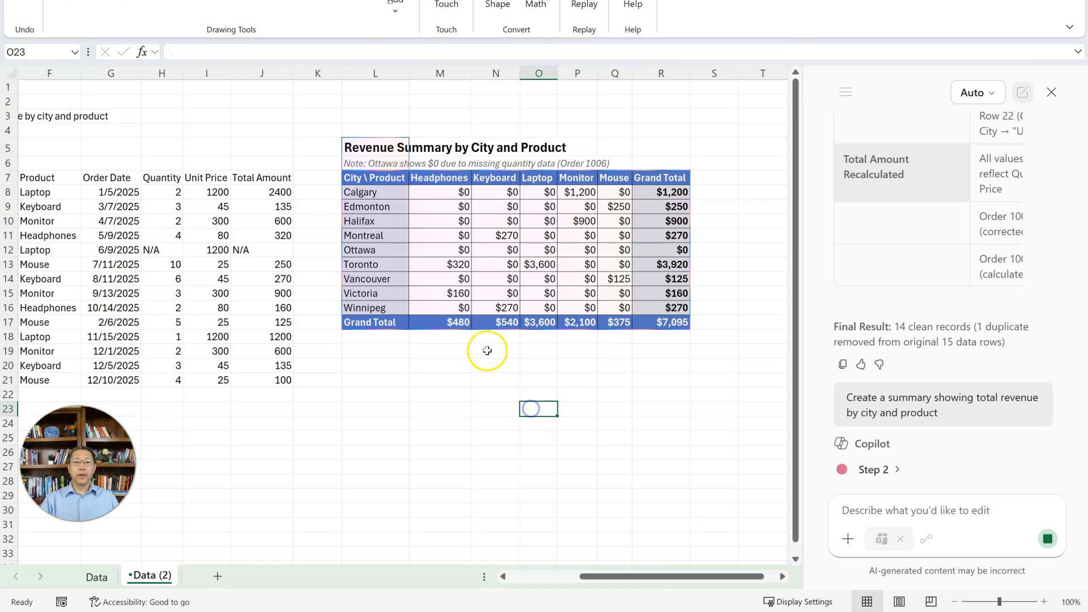
left_click(449, 195)
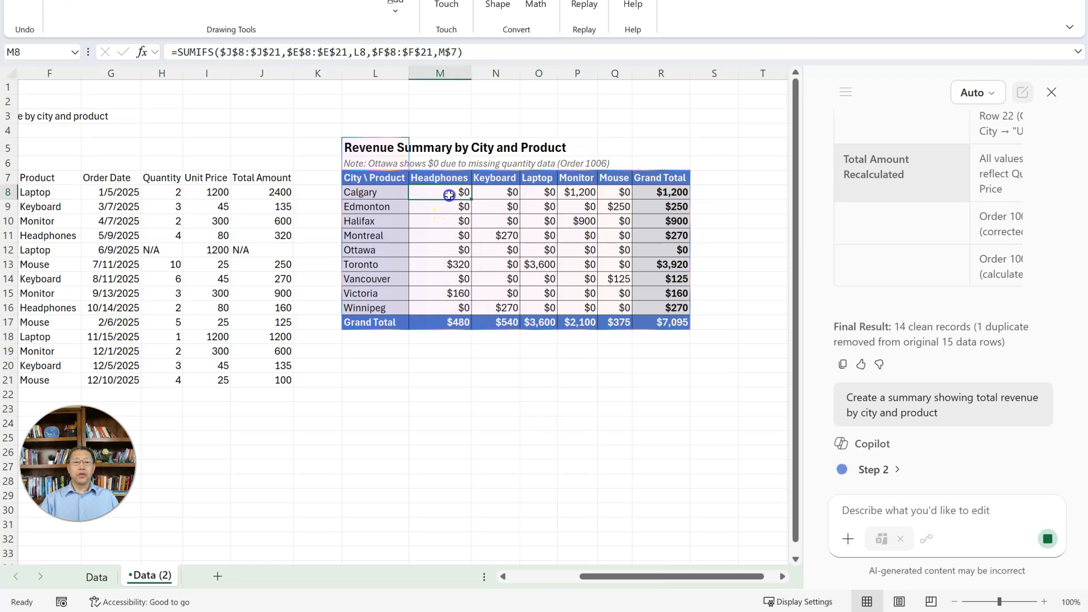
double_click(449, 193)
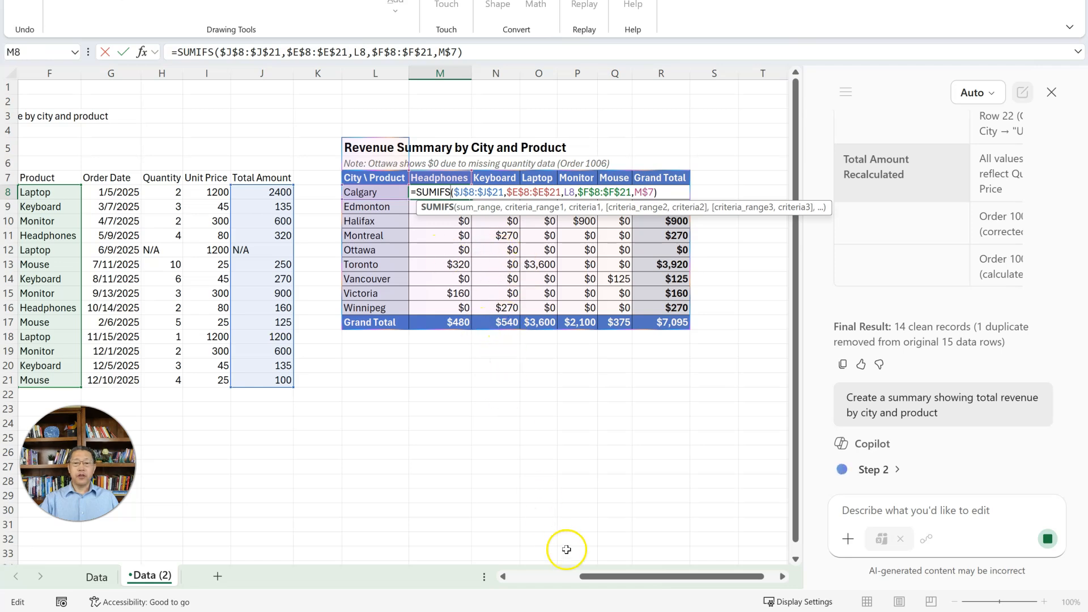
mouse_move(612, 586)
left_mouse_down()
mouse_move(575, 577)
mouse_move(618, 576)
left_mouse_up()
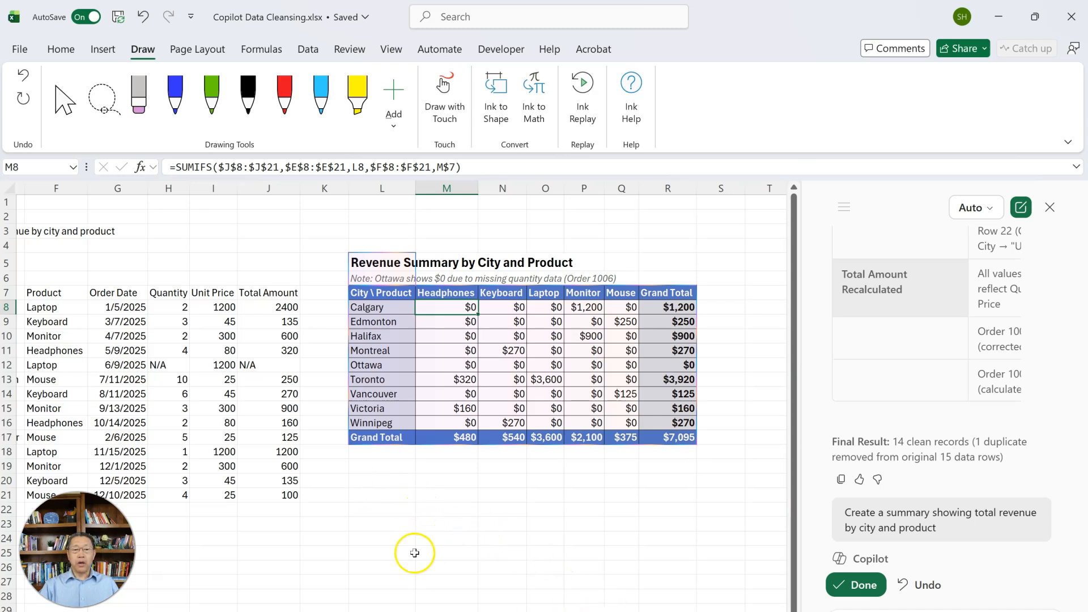
- Insert a PivotTable from the cleansed range C7:J21 on the existing worksheet at cell L20
left_click(225, 408)
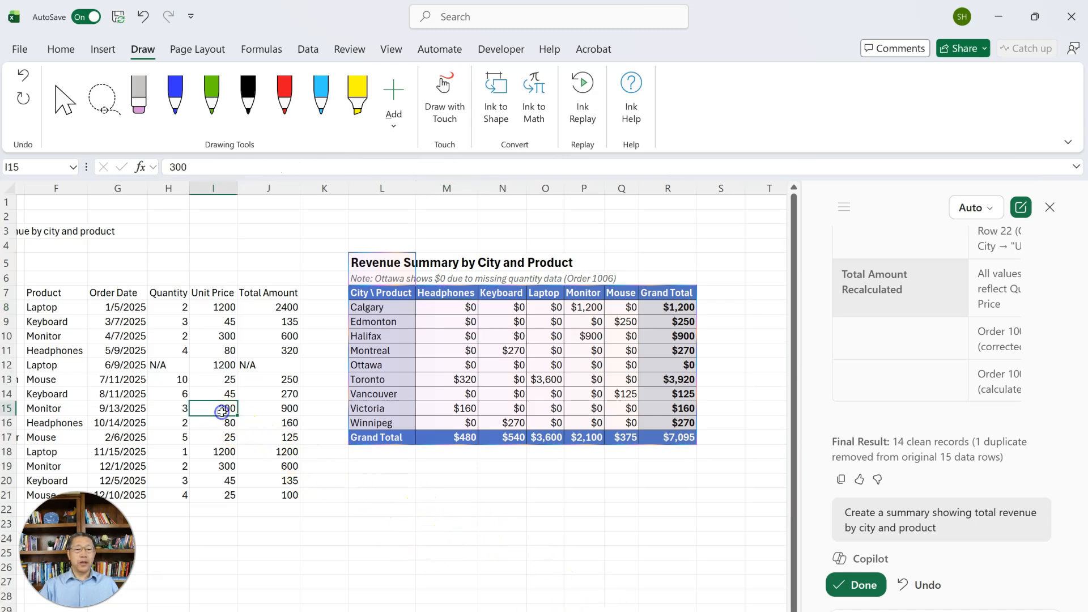
left_click(103, 51)
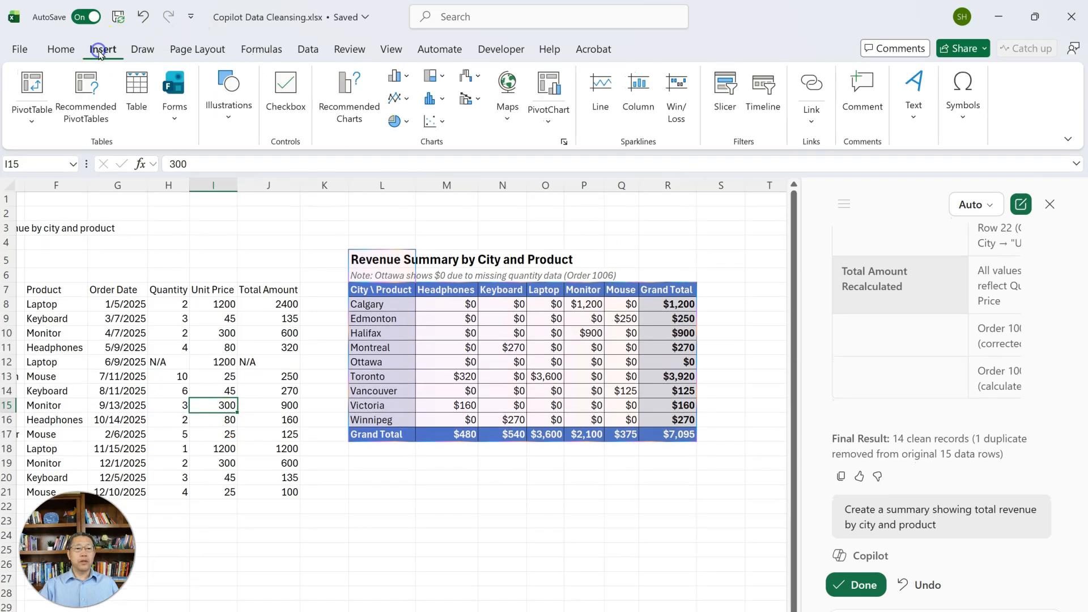
left_click(31, 90)
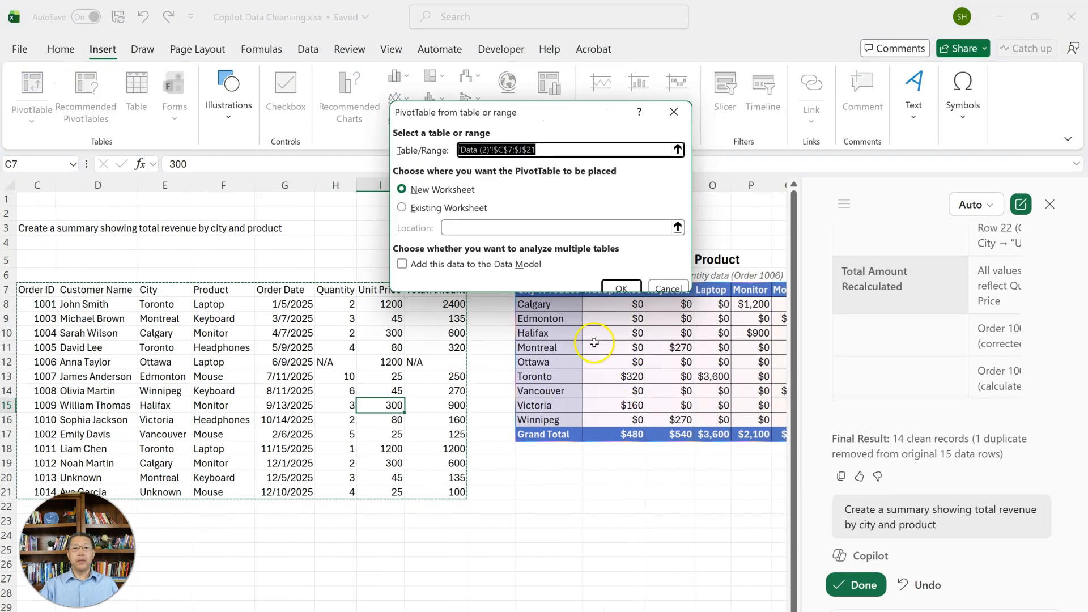
left_click(402, 207)
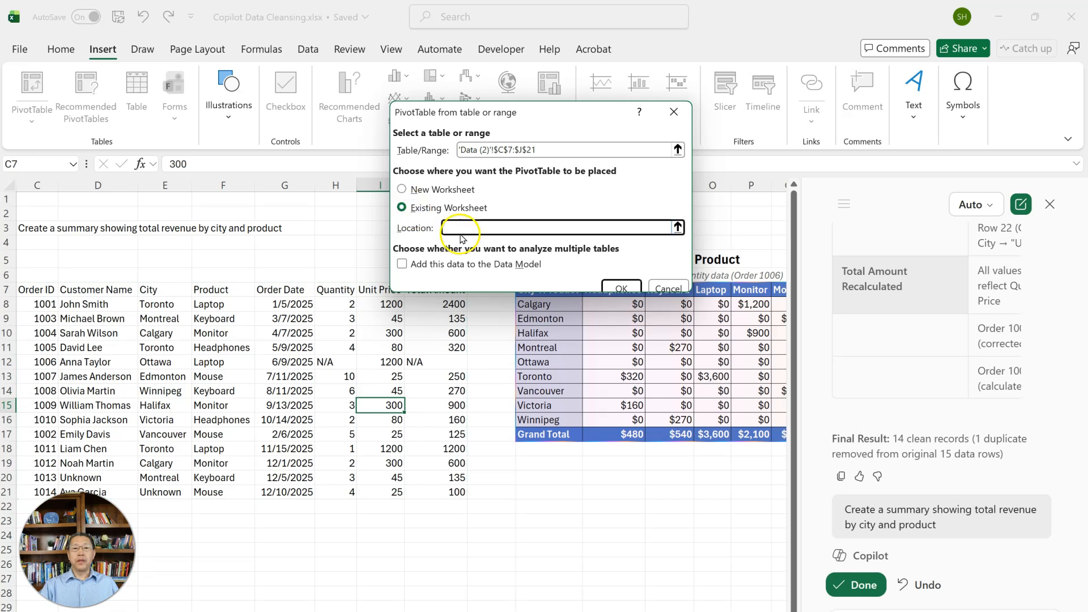
left_click(678, 227)
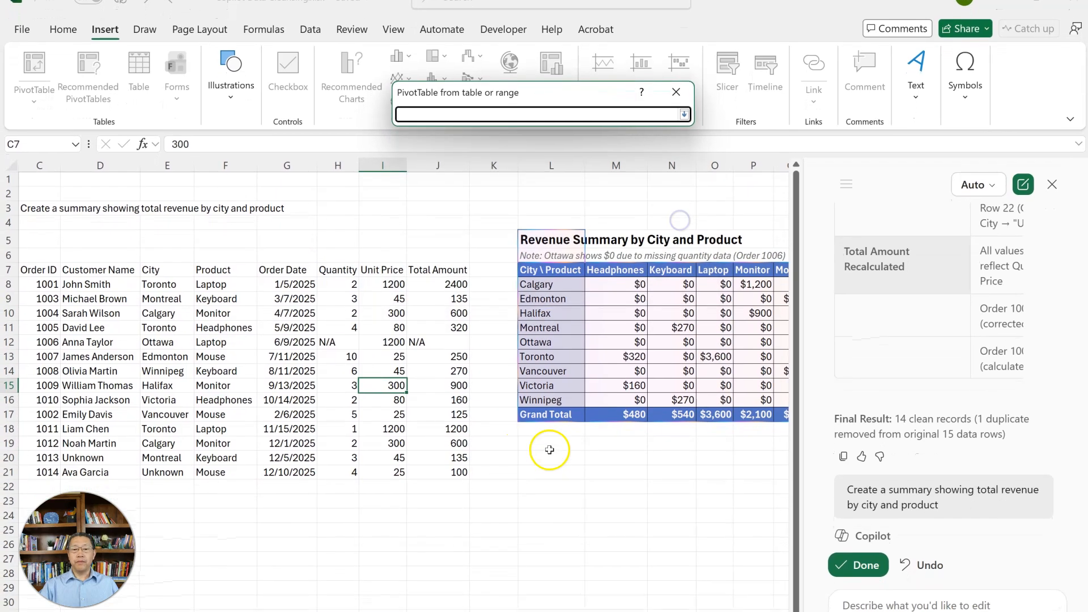
left_click(551, 454)
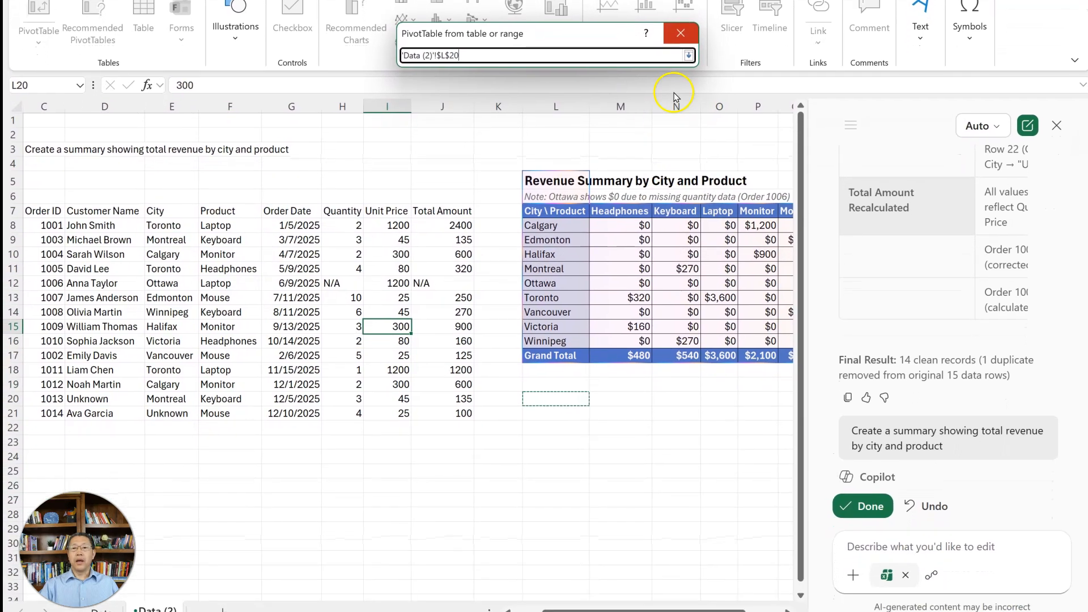
left_click(690, 43)
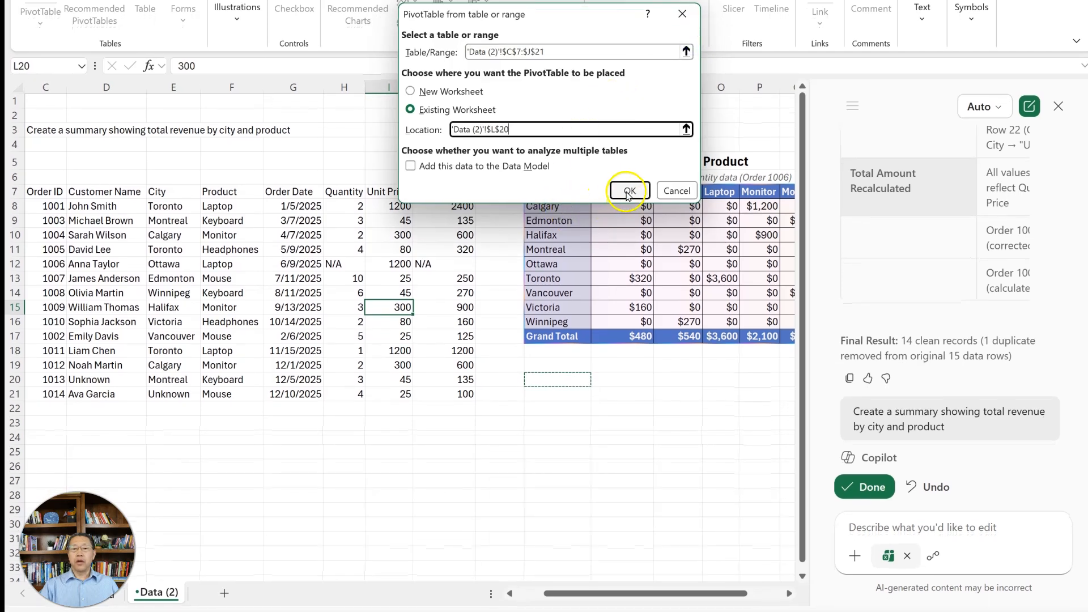
left_click(630, 196)
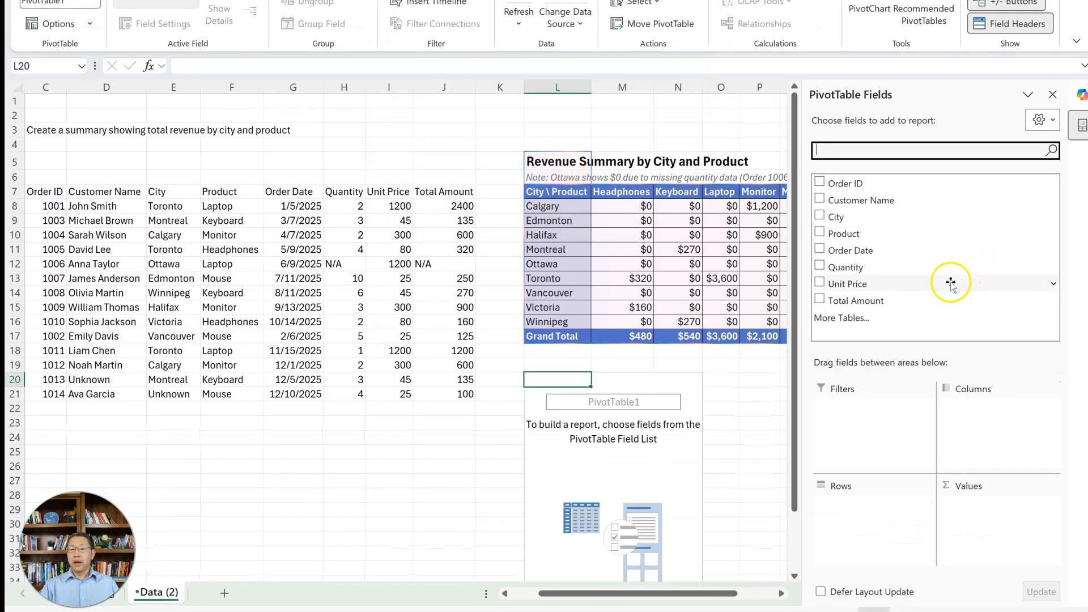
- Lay out the PivotTable with City as rows, Product as columns and Total Amount as values
left_click_drag(907, 308, 1000, 510)
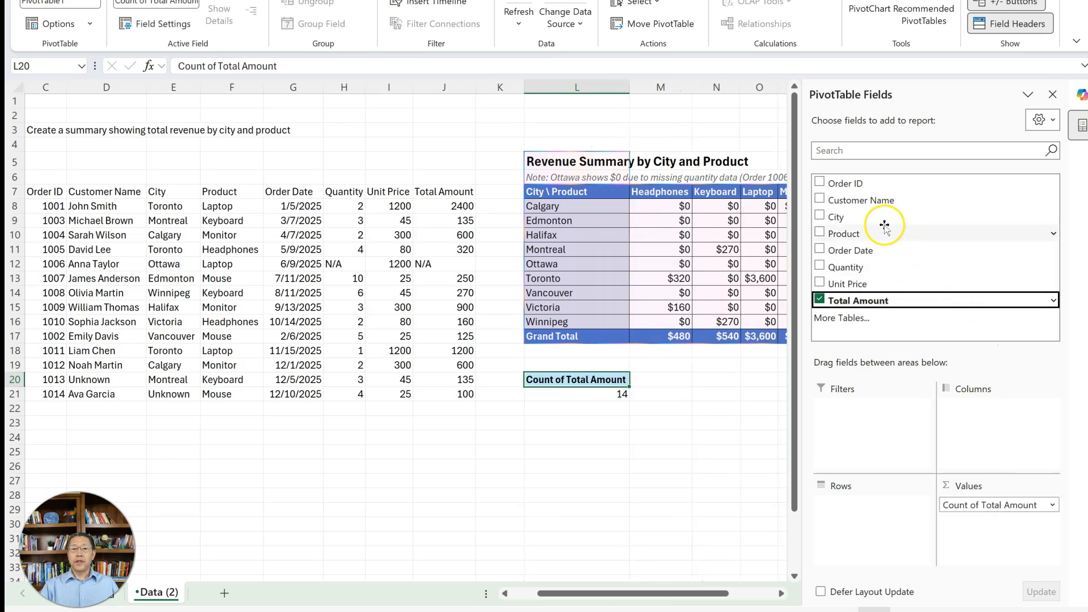
left_click_drag(878, 218, 864, 512)
left_click_drag(878, 237, 982, 417)
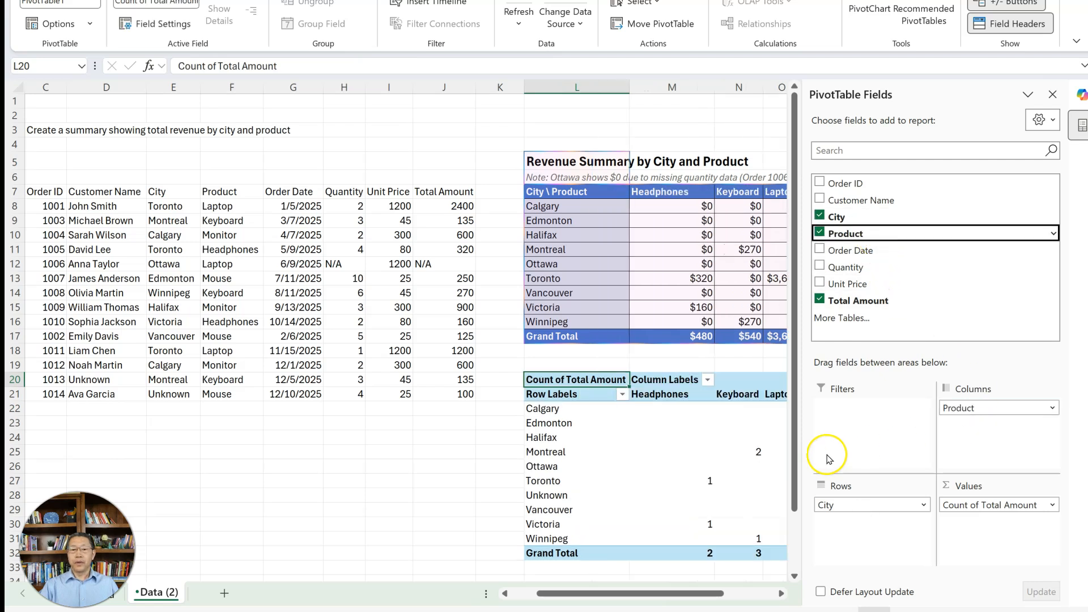
- Summarize the PivotTable's Total Amount field by Sum and close the Copilot pane
left_click(996, 505)
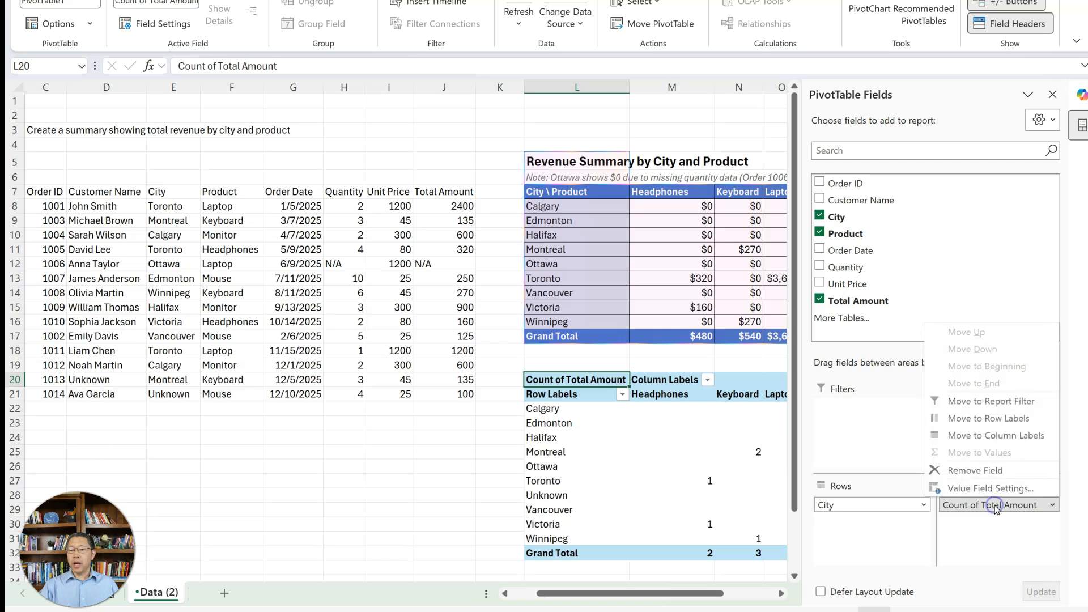
left_click(987, 488)
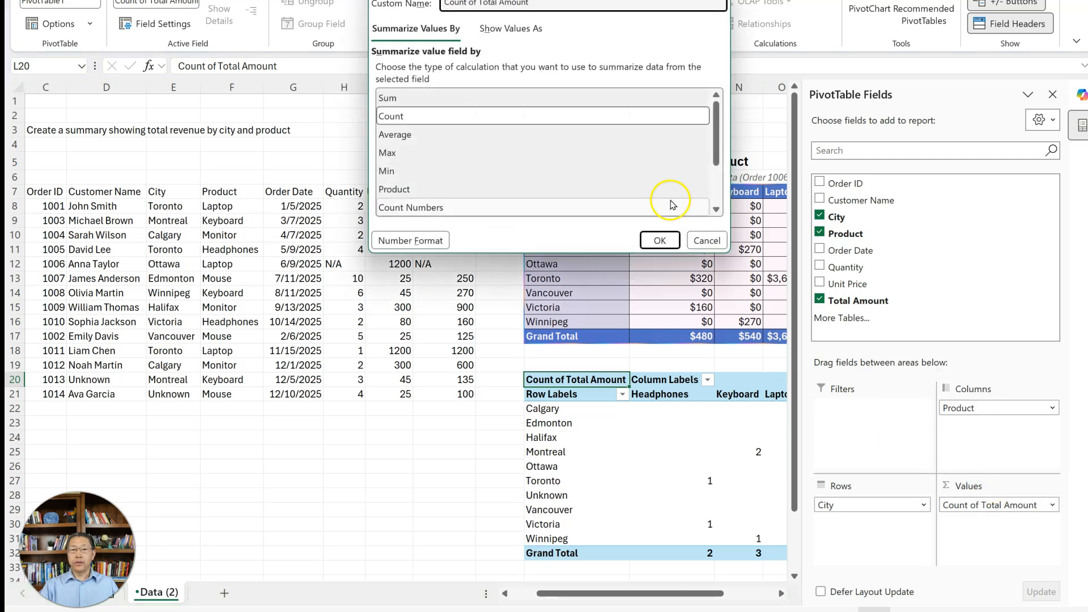
left_click(436, 99)
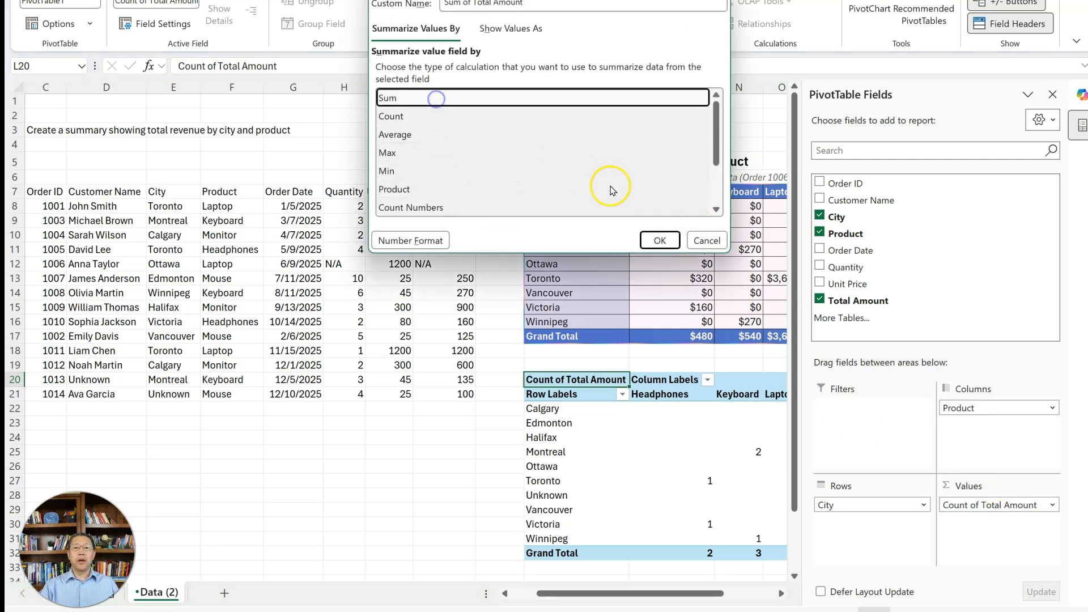
left_click(658, 239)
left_click(474, 464)
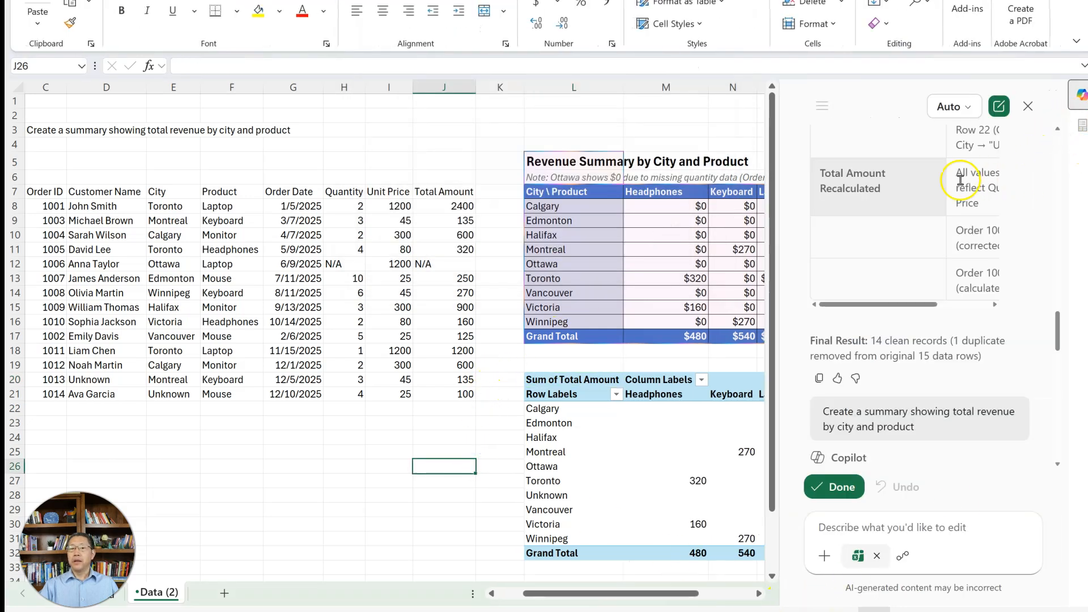
left_click(1029, 106)
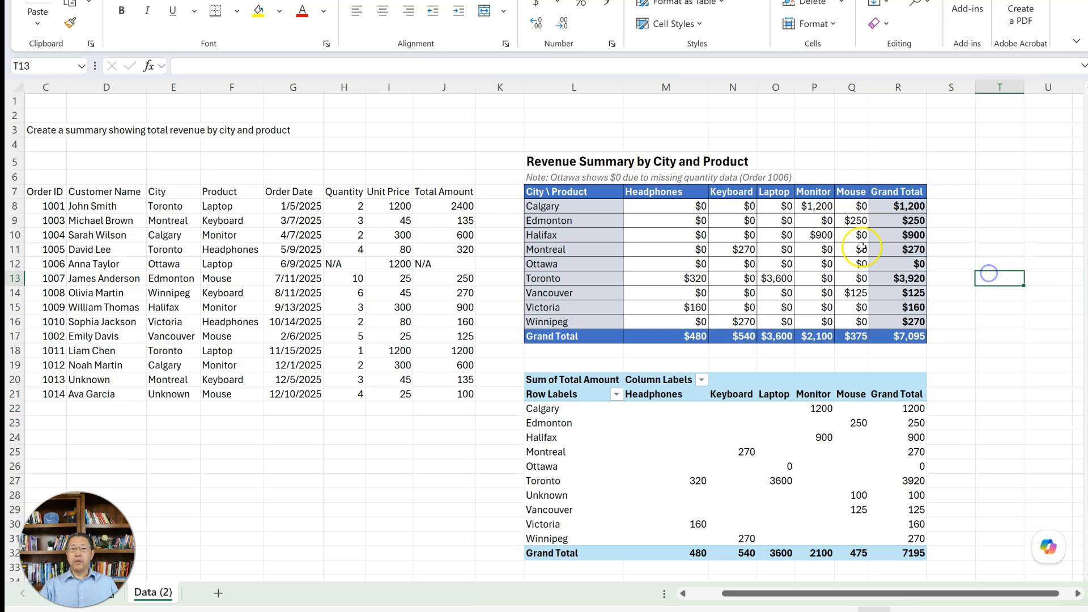
- Inspect which order table ranges the SUMIFS formula for Calgary headphones refers to, leaving the formula as is
left_click(650, 226)
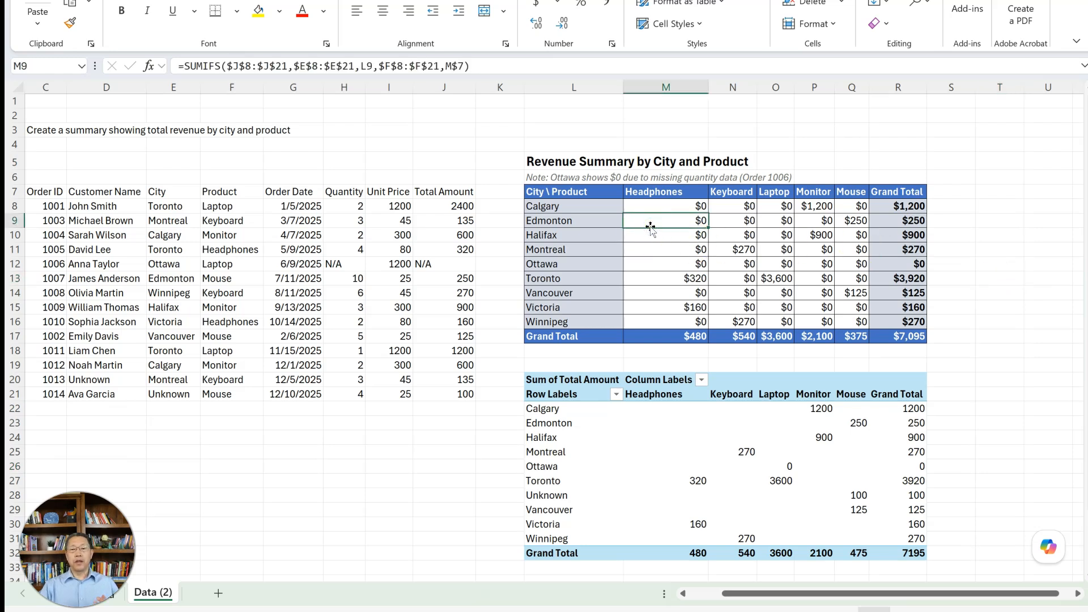
double_click(651, 207)
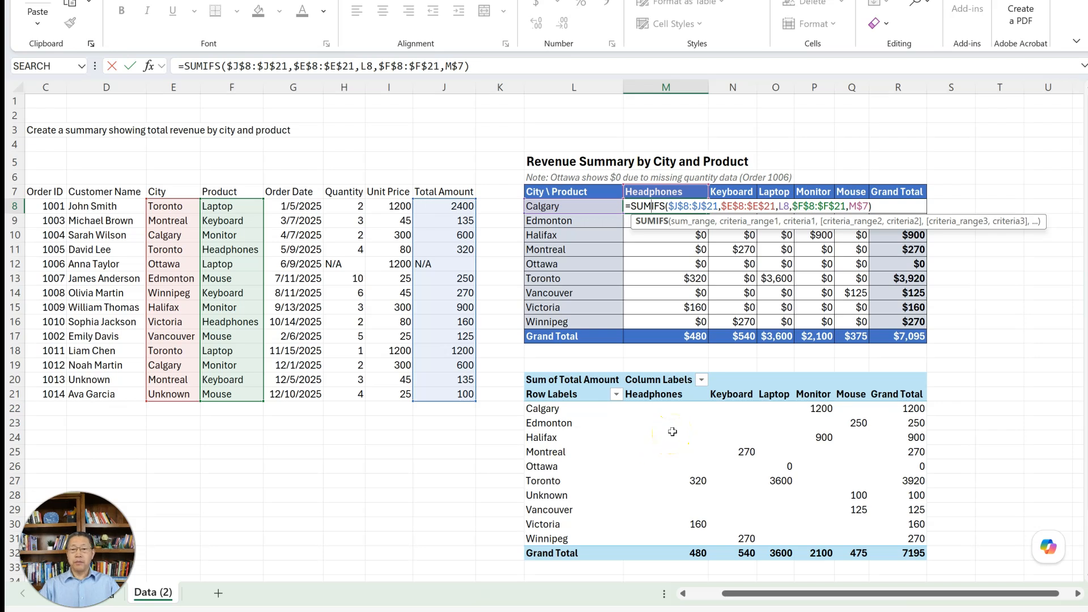
key("Escape")
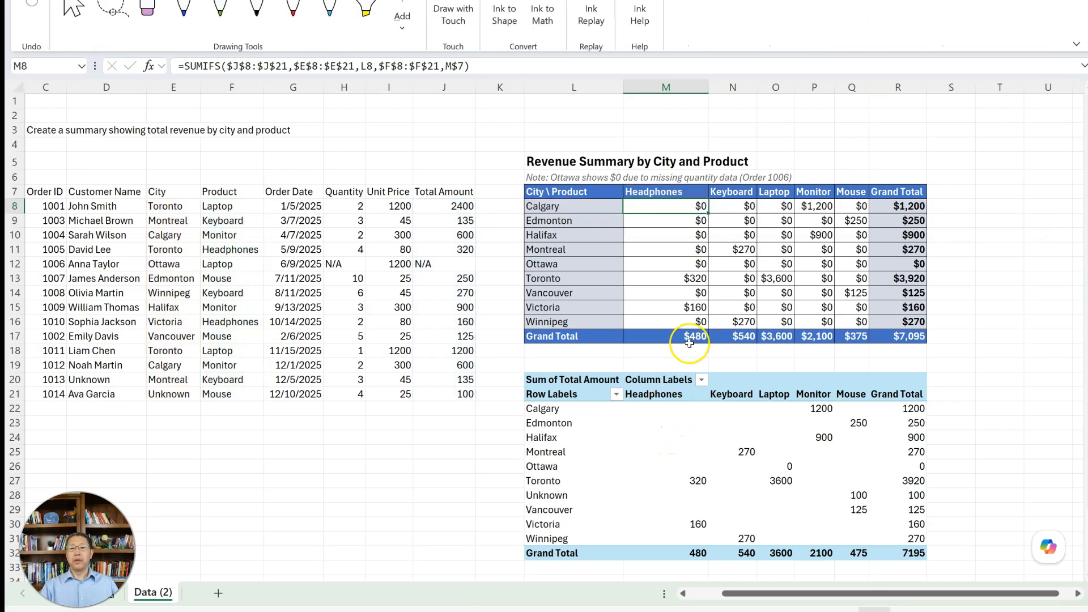
- Compare the Toronto and Victoria headphones revenue in the Copilot summary with the PivotTable and close the PivotTable field list
left_click(674, 279)
left_click_drag(675, 279, 588, 279)
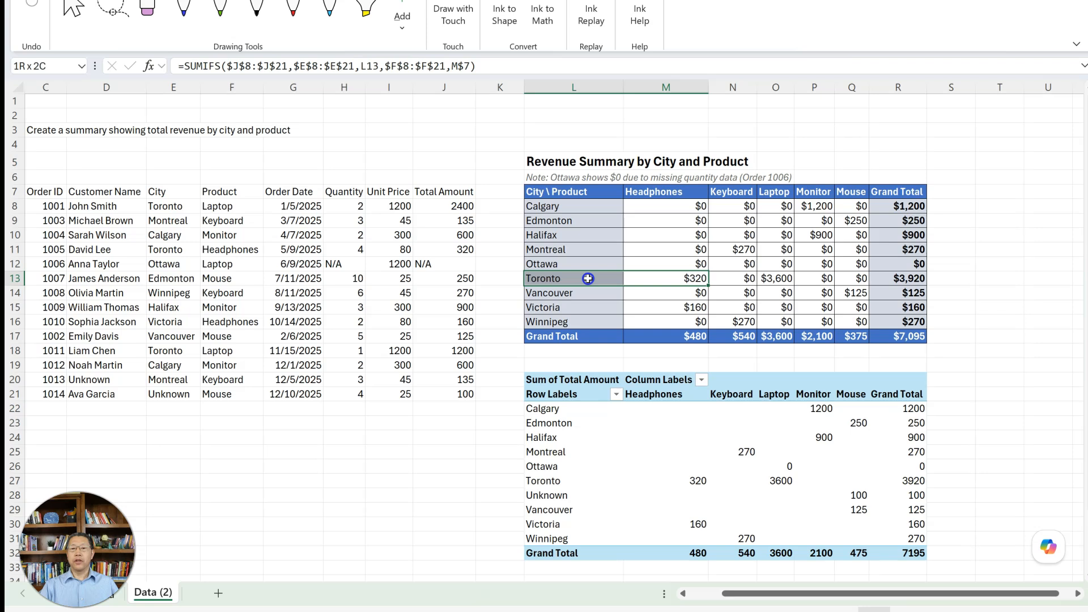
left_click(698, 481)
left_click(696, 532)
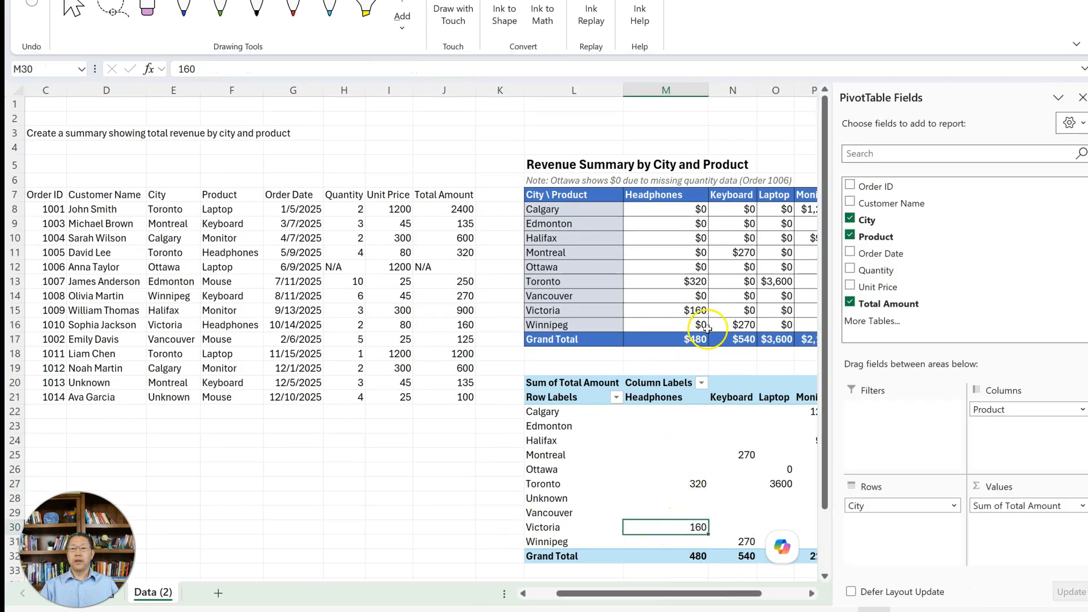
left_click(1083, 97)
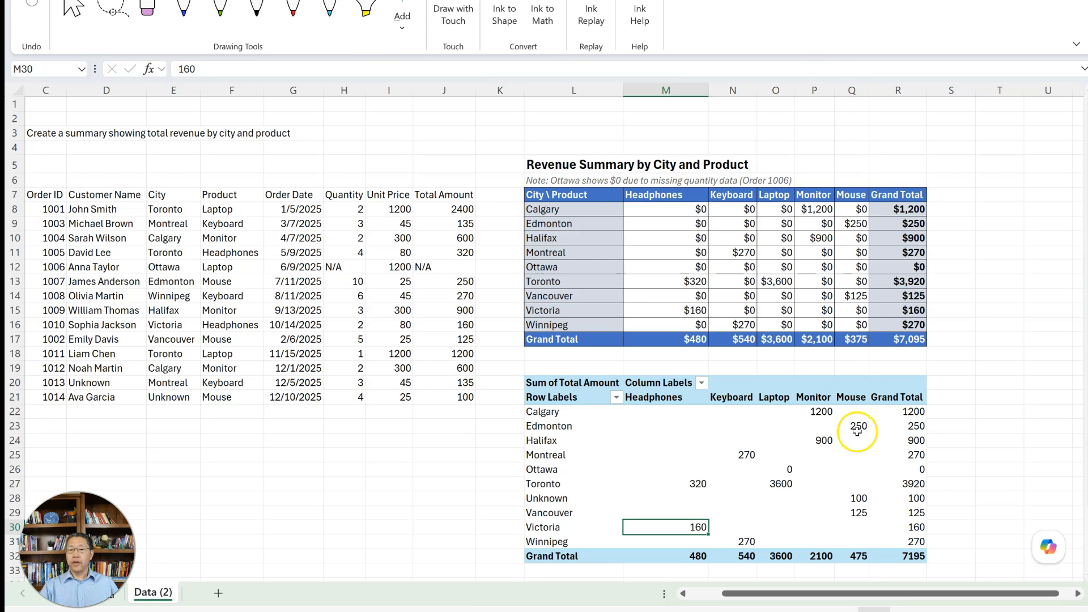
- Trace the PivotTable's Unknown city mouse revenue to the last order row and check the Copilot summary's grand total
left_click(857, 499)
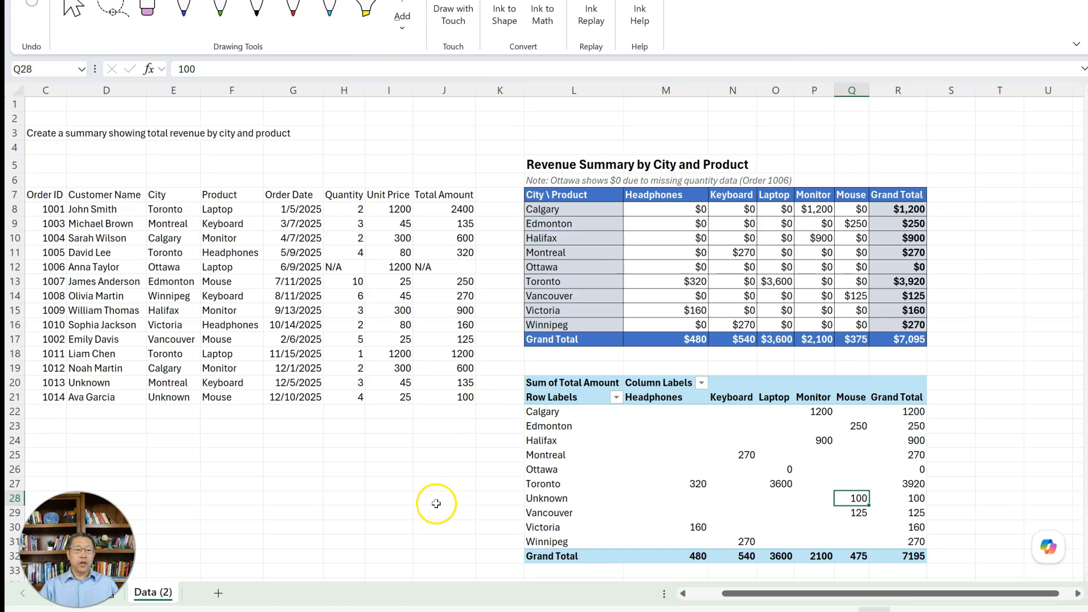
left_click(173, 399)
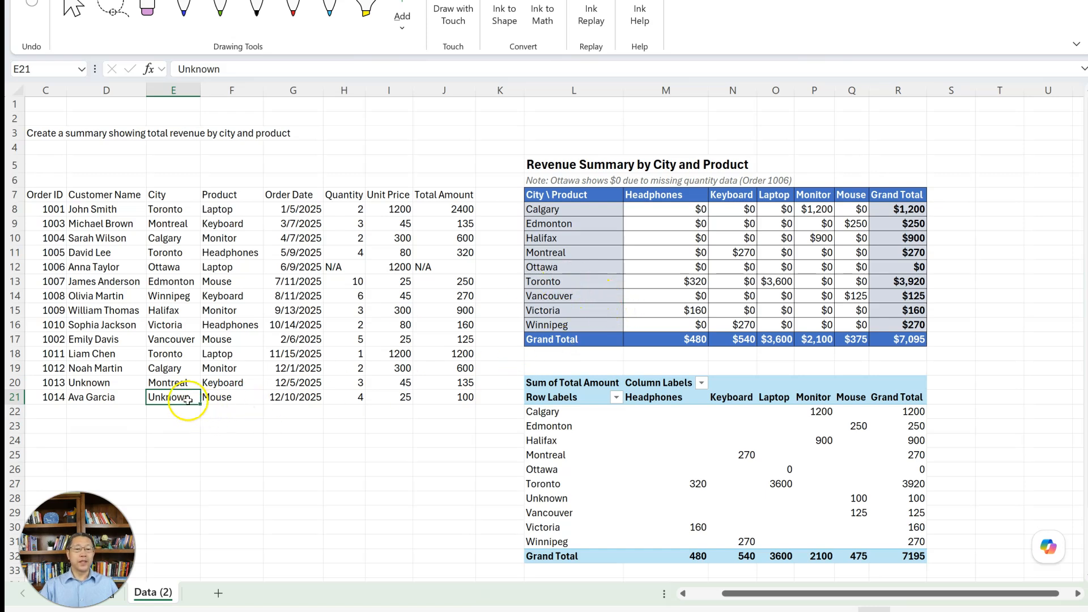
left_click(913, 342)
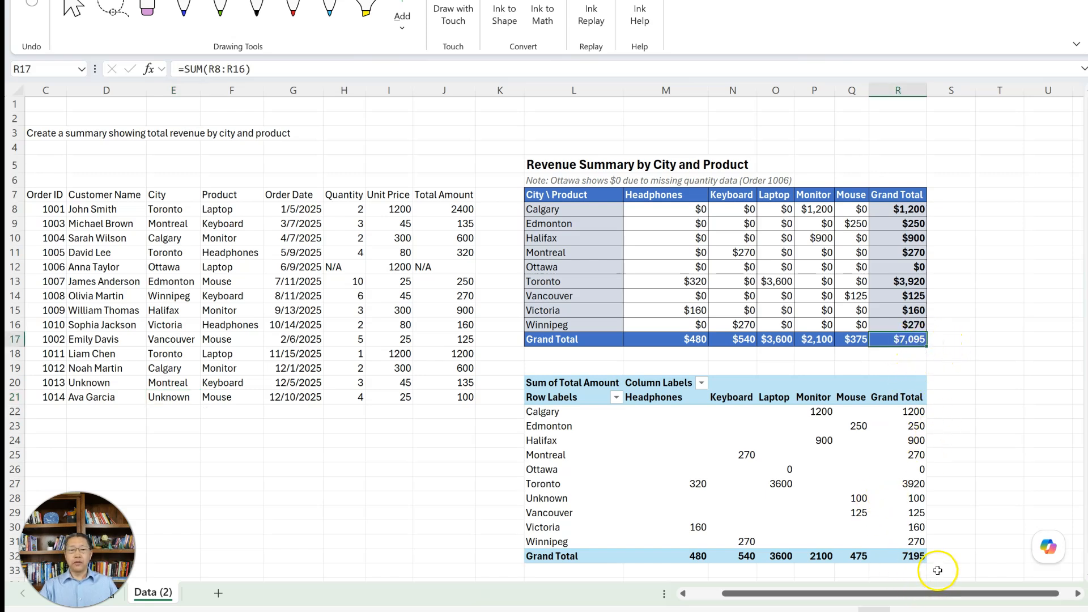
left_click_drag(438, 401, 54, 399)
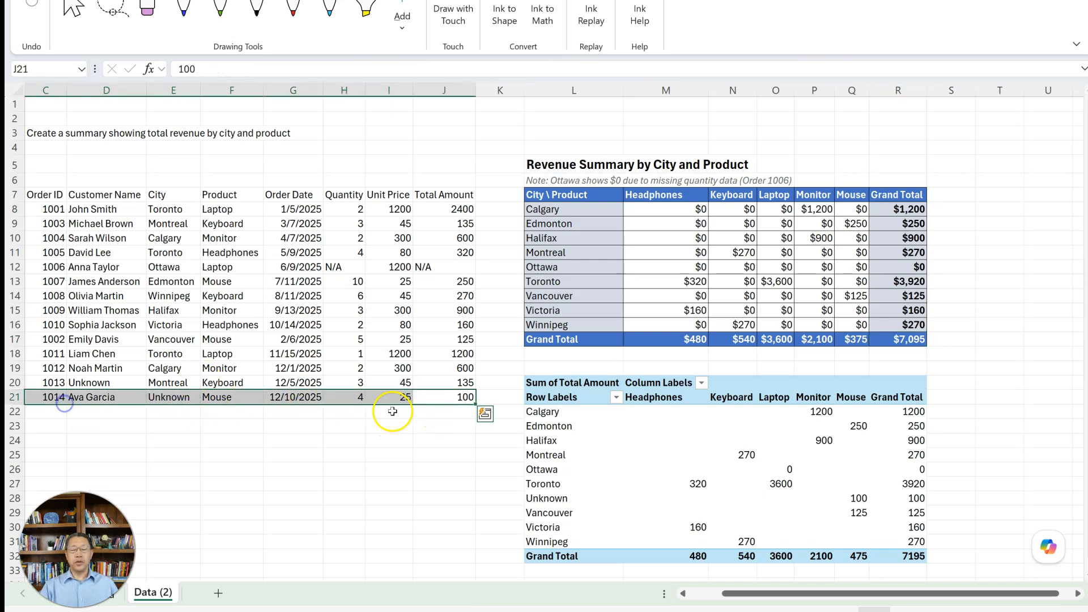